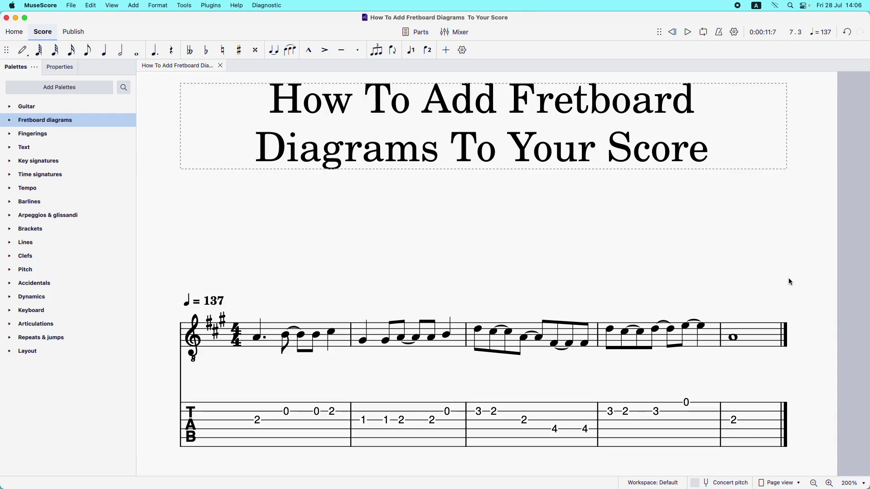
pyautogui.press('space')
pyautogui.press('XF86AudioMute')
pyautogui.click(258, 339)
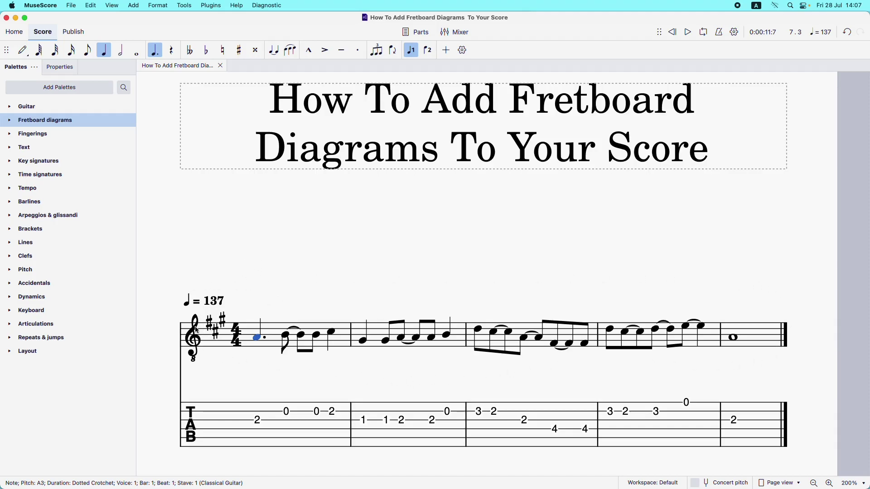
pyautogui.click(277, 393)
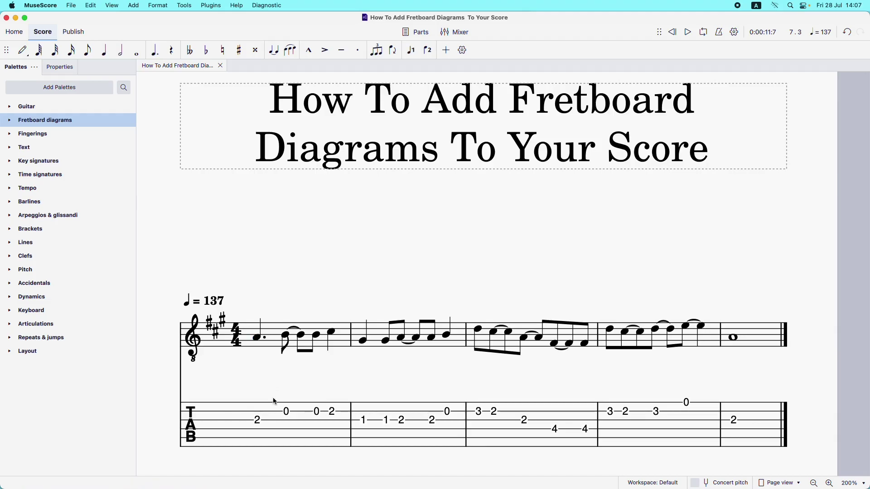
pyautogui.click(259, 421)
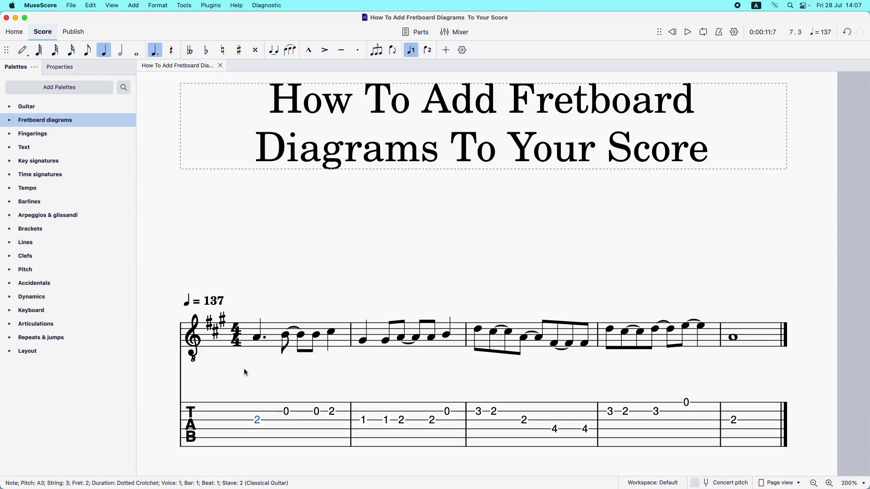
# - Add the C fretboard diagram above the first note of bar 1 in the standard staff and collapse the Fretboard diagrams palette
pyautogui.click(260, 339)
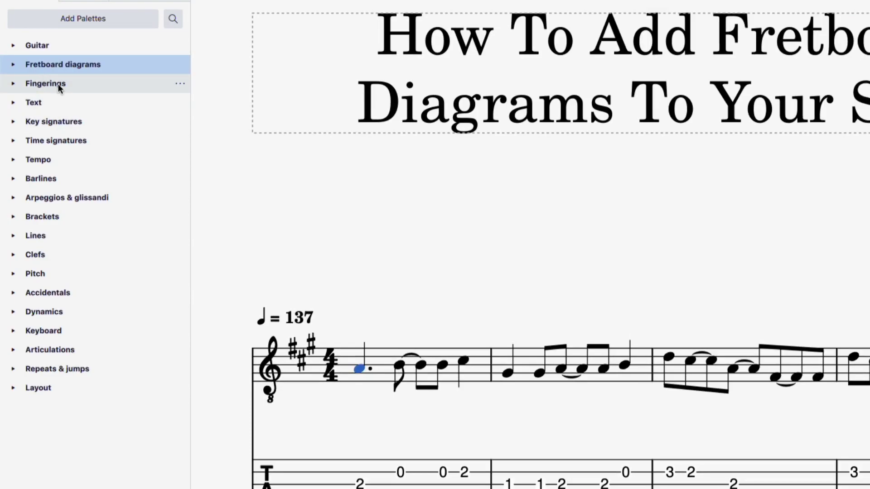
pyautogui.click(13, 67)
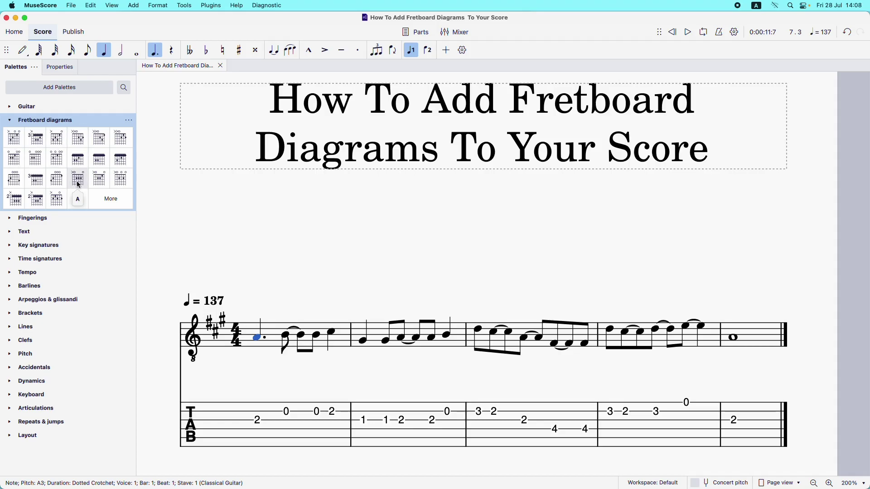
pyautogui.click(16, 143)
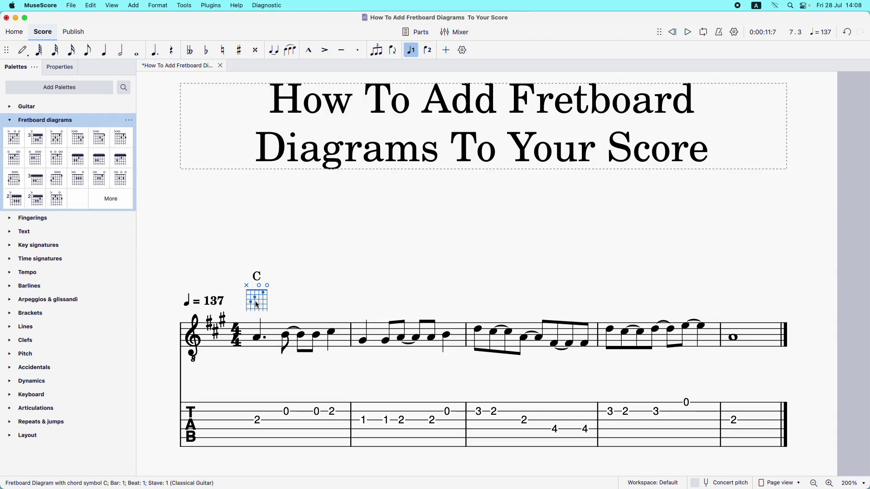
pyautogui.click(9, 121)
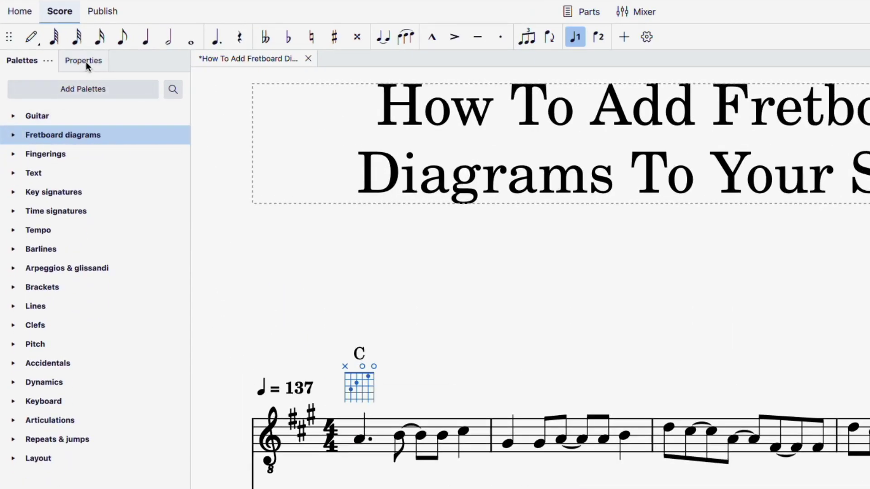
# - Remove all finger dots and all open and muted string markers from the C fretboard diagram through its properties
pyautogui.click(86, 61)
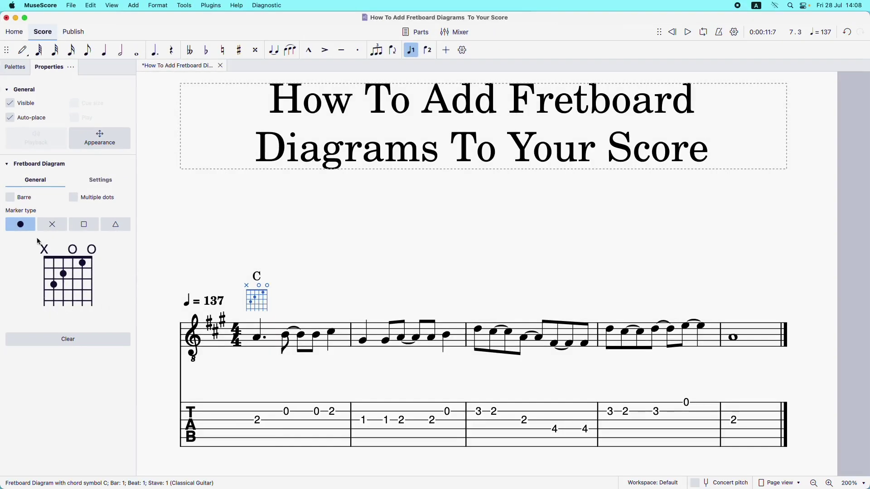
pyautogui.click(83, 264)
pyautogui.click(63, 274)
pyautogui.click(53, 286)
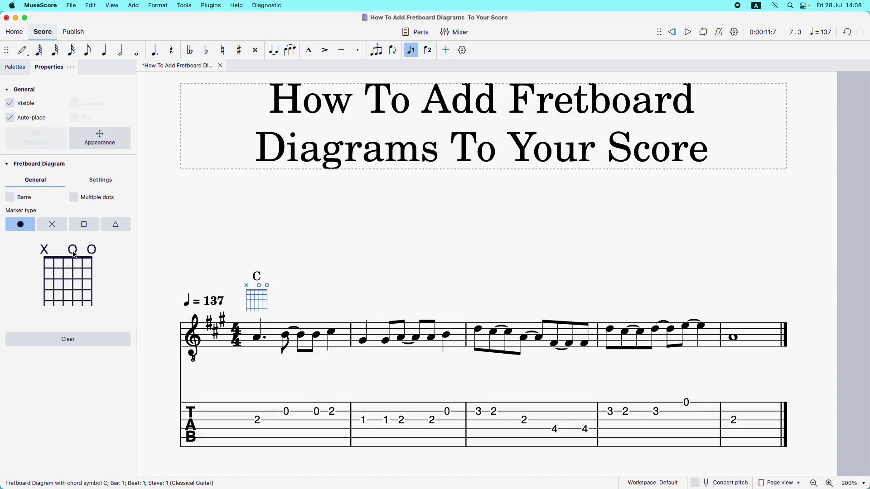
pyautogui.click(74, 252)
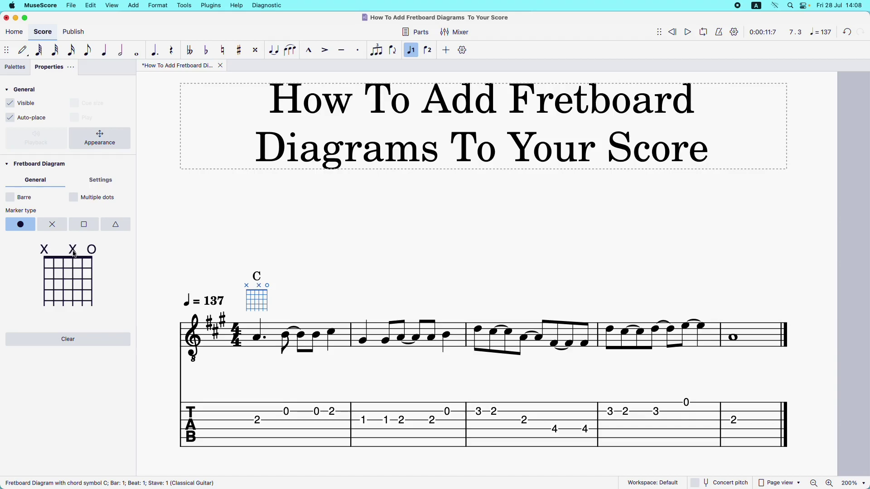
pyautogui.click(73, 255)
pyautogui.click(93, 251)
pyautogui.click(94, 251)
pyautogui.click(45, 250)
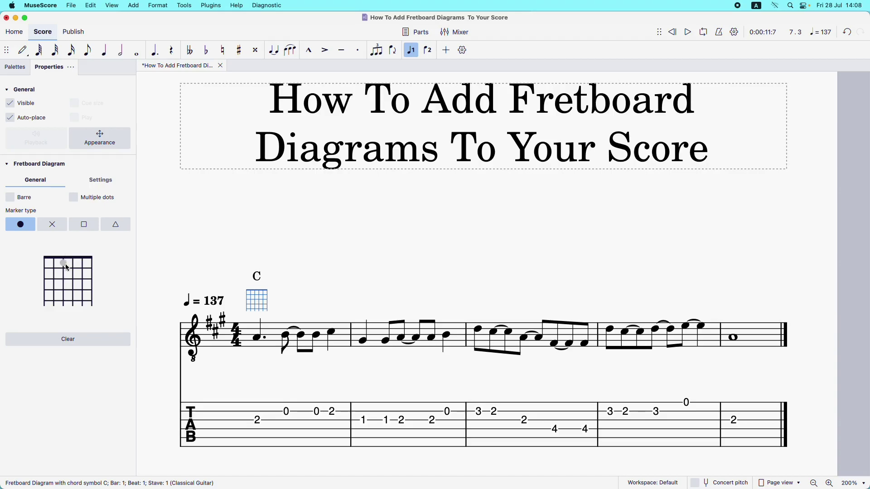
# - Build an A chord shape with second-fret dots on strings 4, 3 and 2, open strings 5 and 1, and a muted sixth string
pyautogui.click(73, 274)
pyautogui.click(82, 274)
pyautogui.click(92, 249)
pyautogui.click(54, 249)
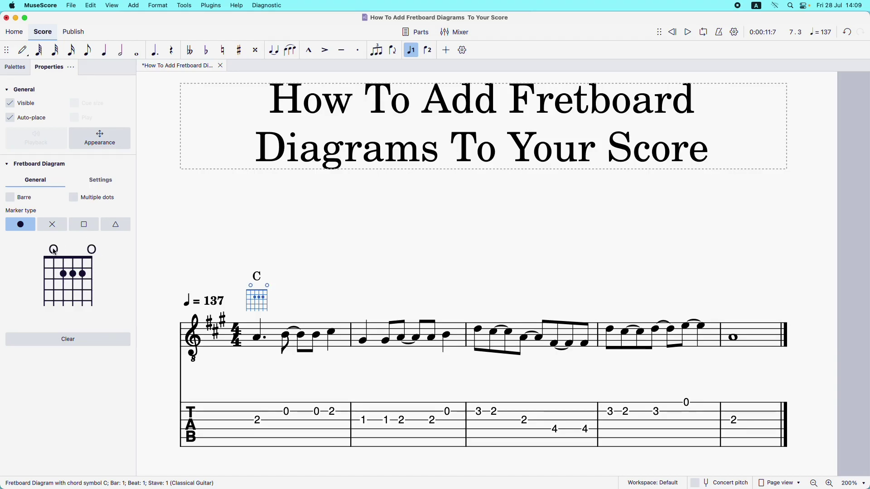
pyautogui.click(44, 250)
pyautogui.click(44, 249)
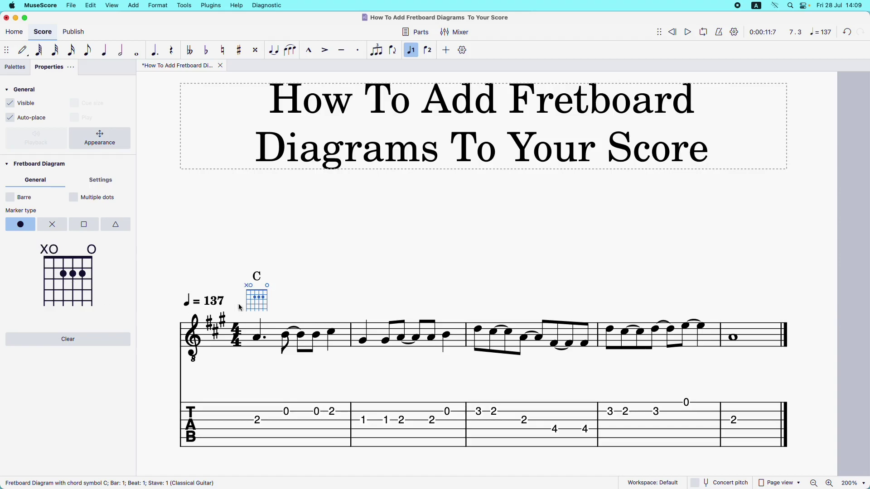
# - Change the chord symbol above the fretboard diagram from C to A
pyautogui.doubleClick(260, 278)
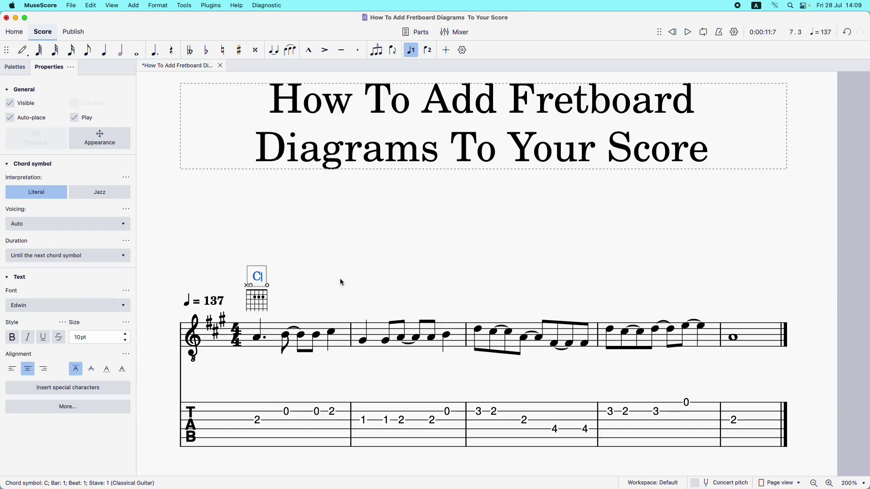
pyautogui.press('BackSpace')
pyautogui.write('A')
pyautogui.click(341, 279)
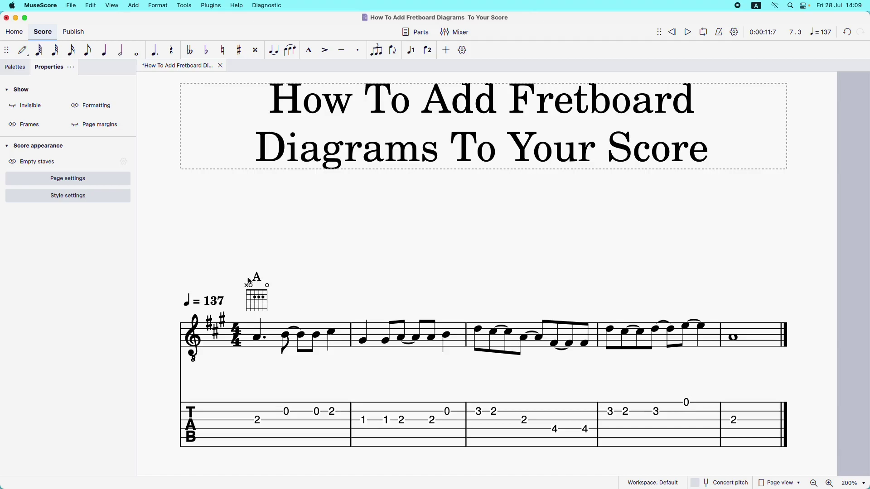
# - Open the settings of the A fretboard diagram
pyautogui.click(260, 309)
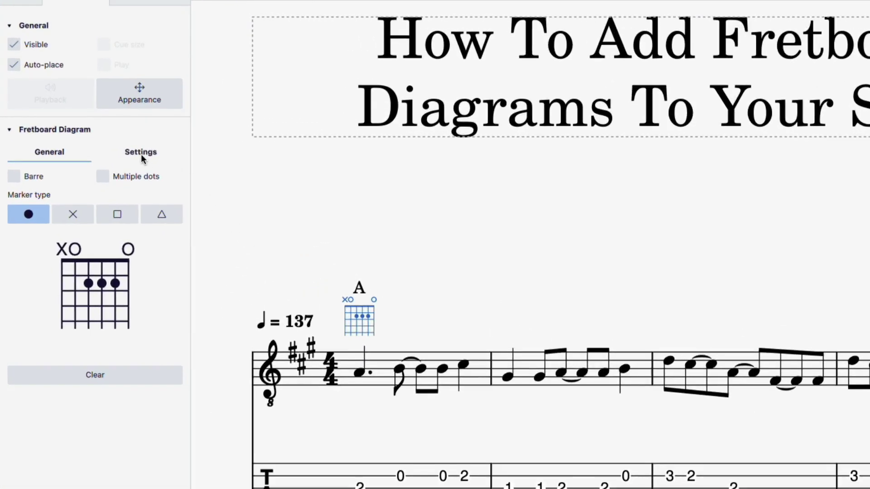
pyautogui.click(141, 155)
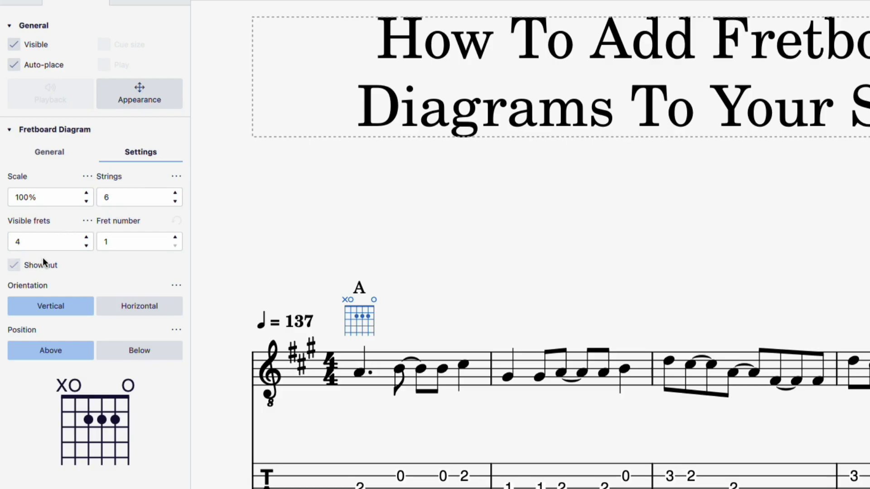
# - Try the diagram with three visible frets and with the nut hidden, restoring four frets and the nut
pyautogui.click(86, 246)
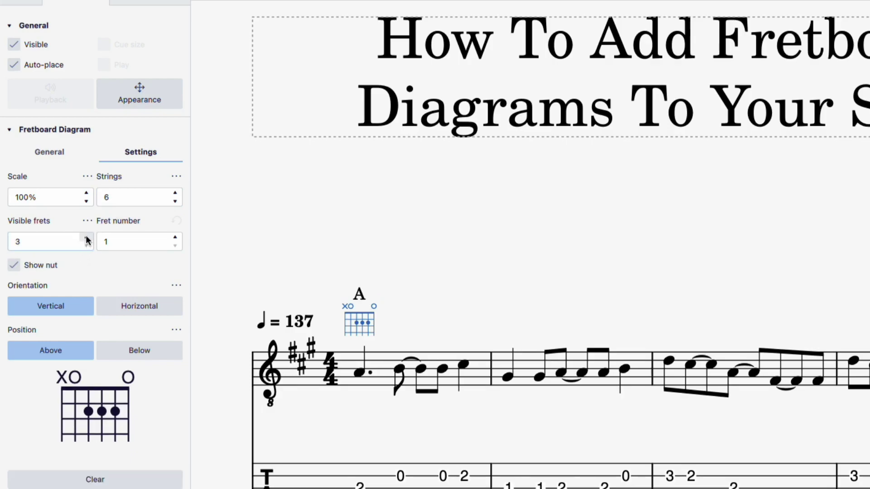
pyautogui.click(86, 237)
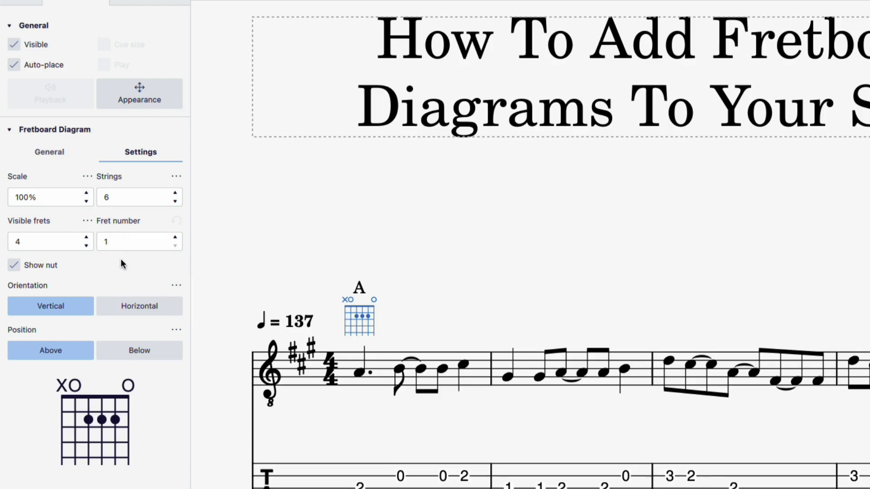
pyautogui.click(11, 269)
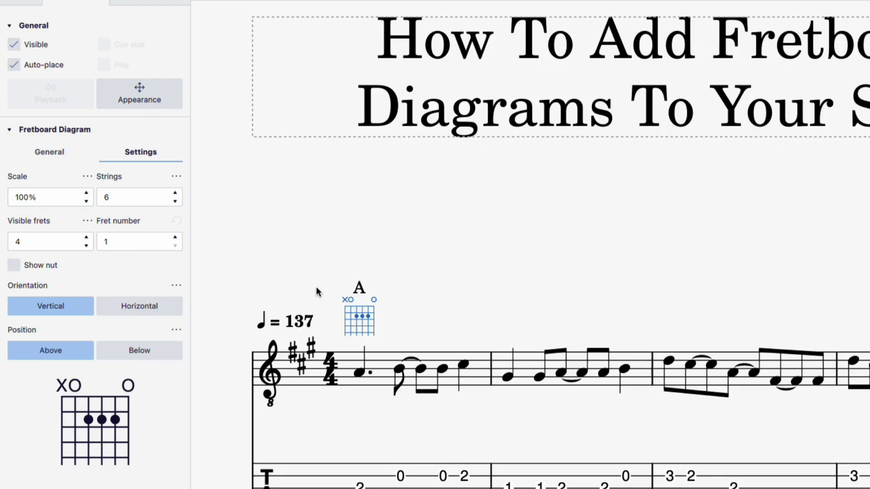
pyautogui.click(14, 267)
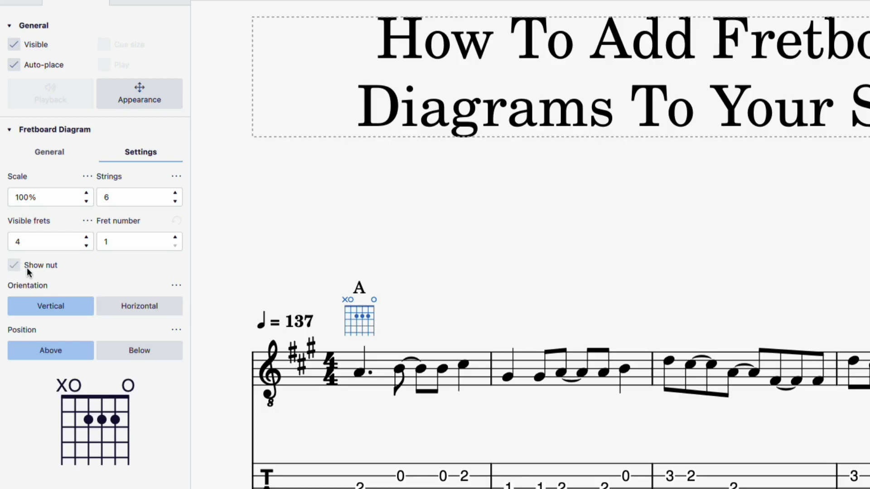
# - Scale the fretboard diagram to 180% and set its A chord symbol's text size to 12 pt
pyautogui.doubleClick(19, 198)
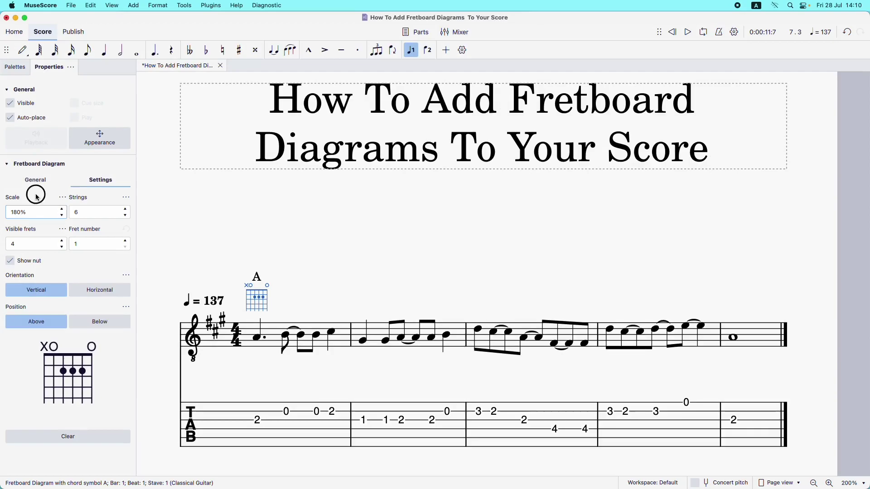
pyautogui.press('Return')
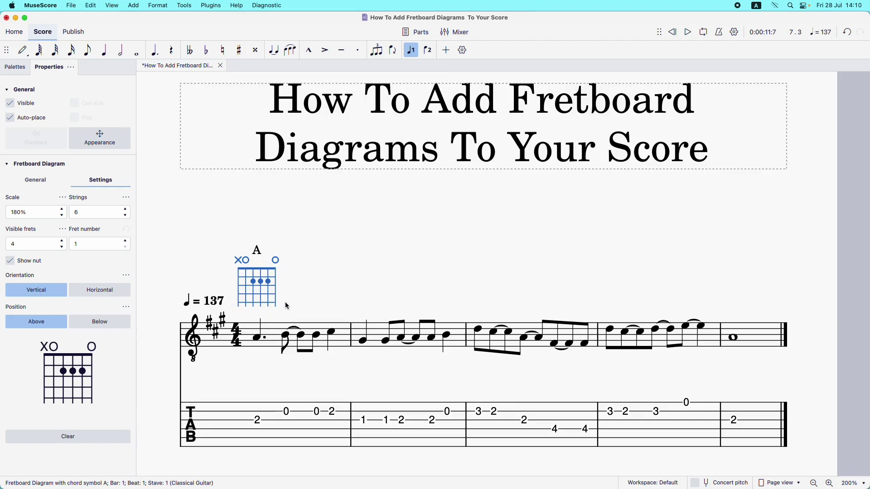
pyautogui.click(258, 253)
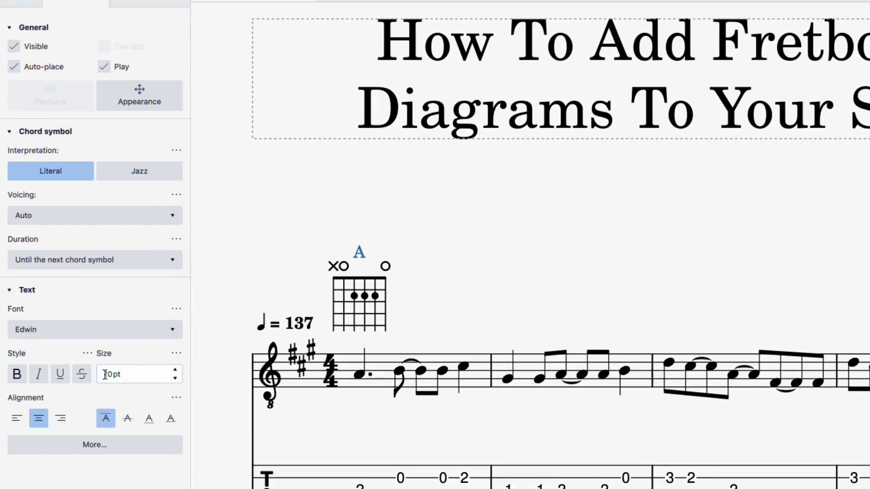
pyautogui.click(176, 369)
pyautogui.click(176, 369)
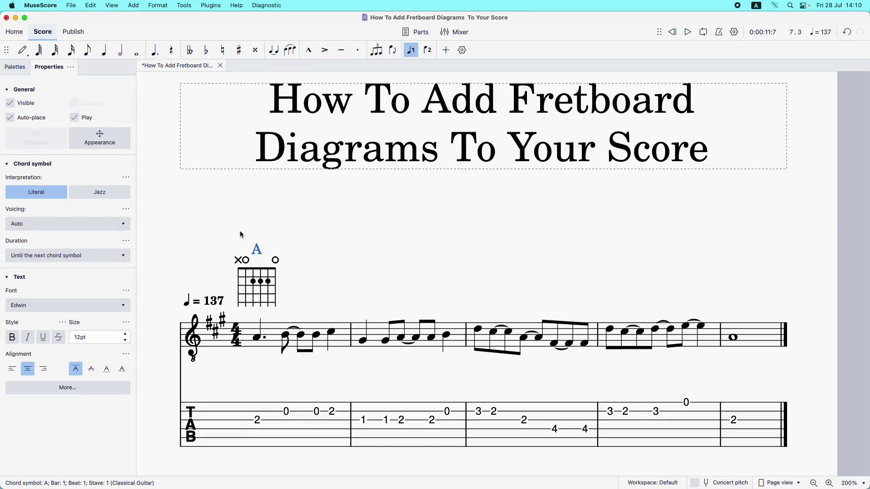
pyautogui.click(292, 298)
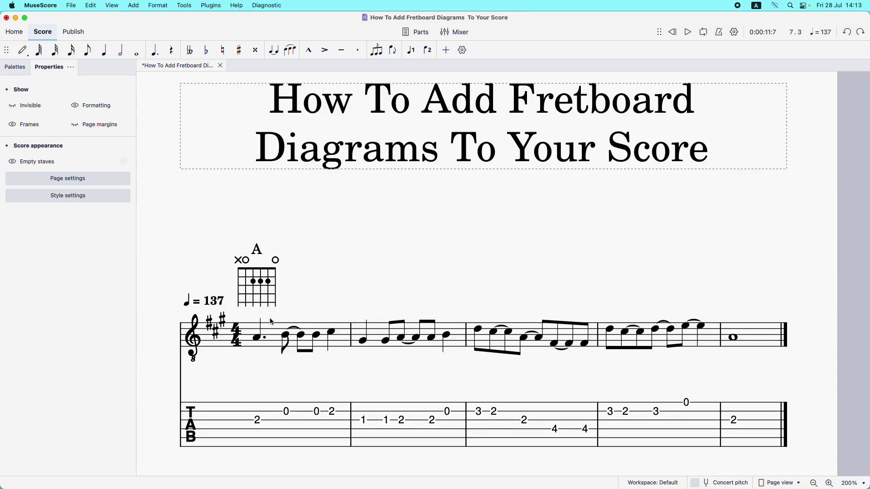
# - Raise the A fretboard diagram's minimum distance to 4 in its appearance options
pyautogui.click(260, 285)
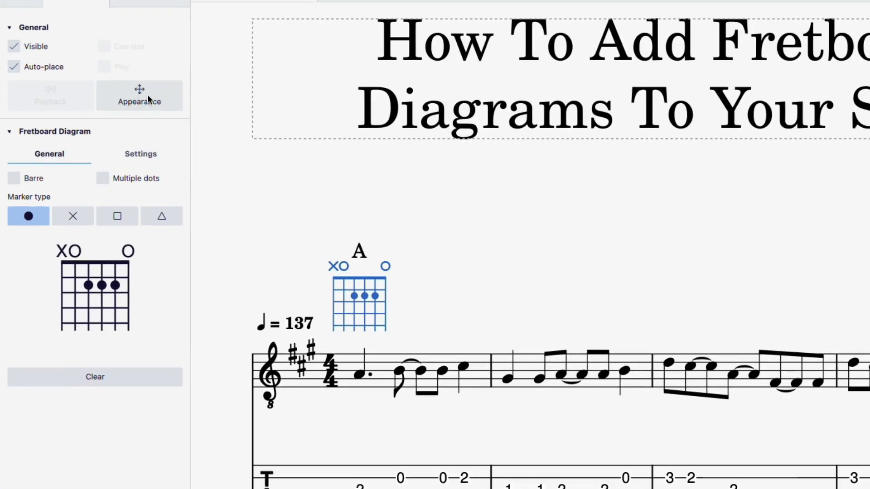
pyautogui.click(138, 98)
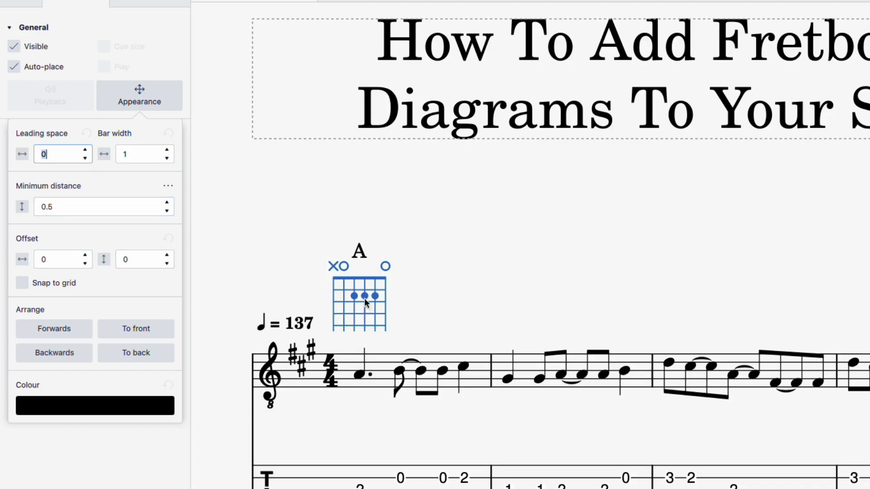
pyautogui.click(166, 203)
pyautogui.click(166, 202)
pyautogui.click(166, 202)
pyautogui.click(166, 202)
pyautogui.click(166, 203)
pyautogui.click(166, 202)
pyautogui.click(166, 202)
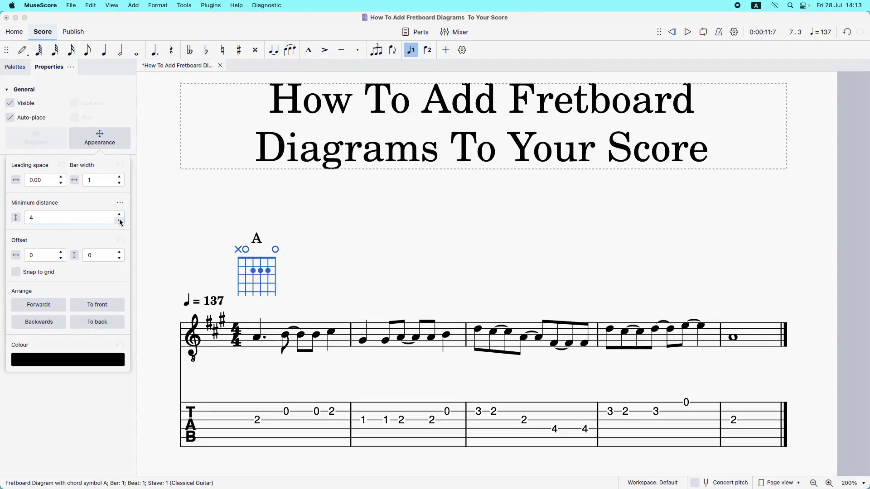
# - Lower the diagram's minimum distance back to 0.5 and close the appearance options
pyautogui.click(167, 211)
pyautogui.click(167, 211)
pyautogui.click(167, 211)
pyautogui.click(120, 223)
pyautogui.click(121, 222)
pyautogui.click(121, 222)
pyautogui.click(121, 223)
pyautogui.click(108, 142)
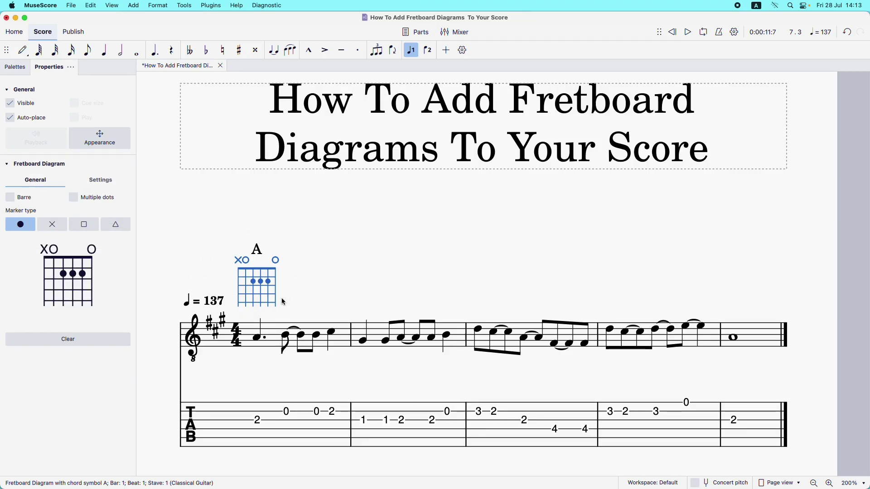
# - Move the A fretboard diagram slightly higher above the staff by hand and deselect it
pyautogui.moveTo(260, 294); pyautogui.dragTo(261, 277)
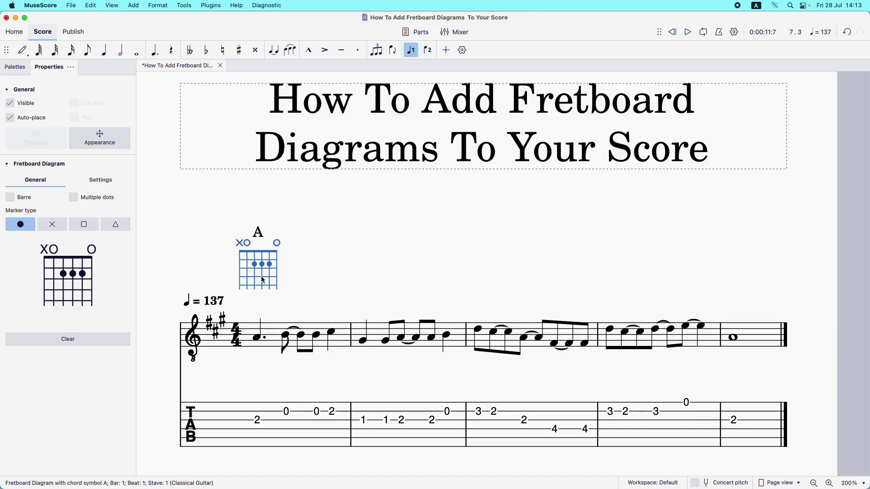
pyautogui.click(300, 279)
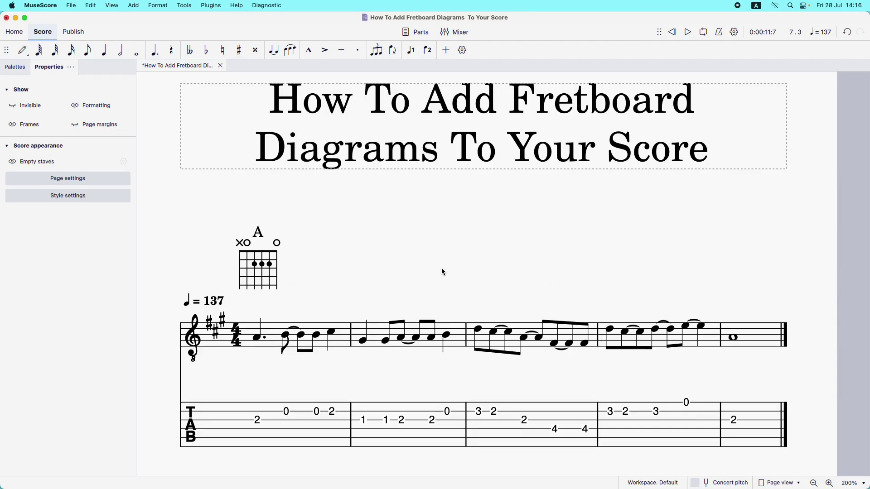
# - Switch to the Rhythmic Slashes score and fill the first bar of the standard staff with slashes
pyautogui.hotkey('ctrl', 'Up')
pyautogui.click(385, 222)
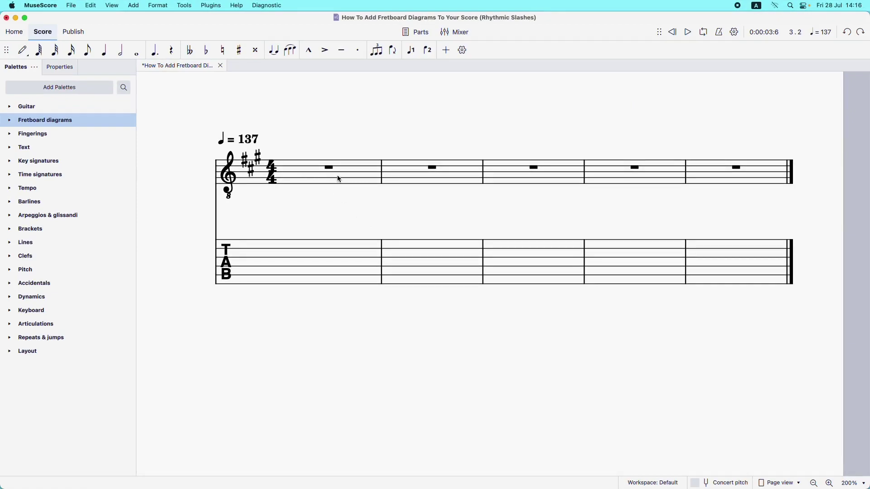
pyautogui.click(304, 181)
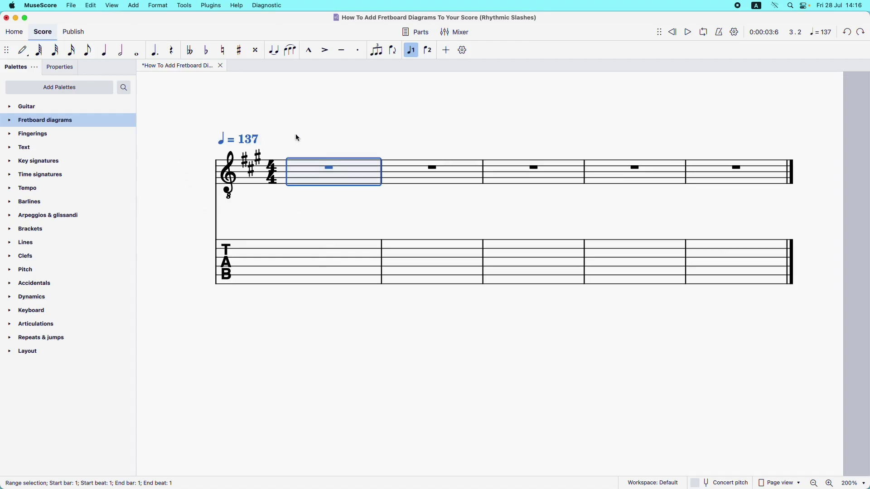
pyautogui.click(319, 267)
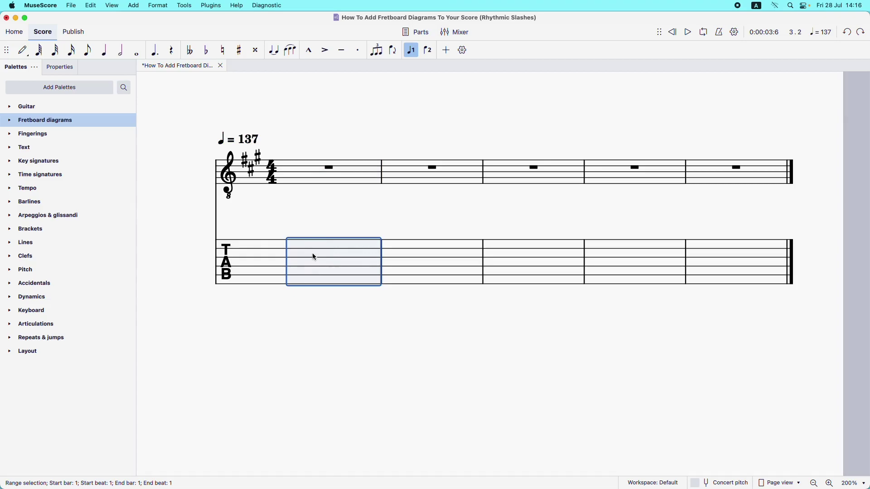
pyautogui.click(311, 175)
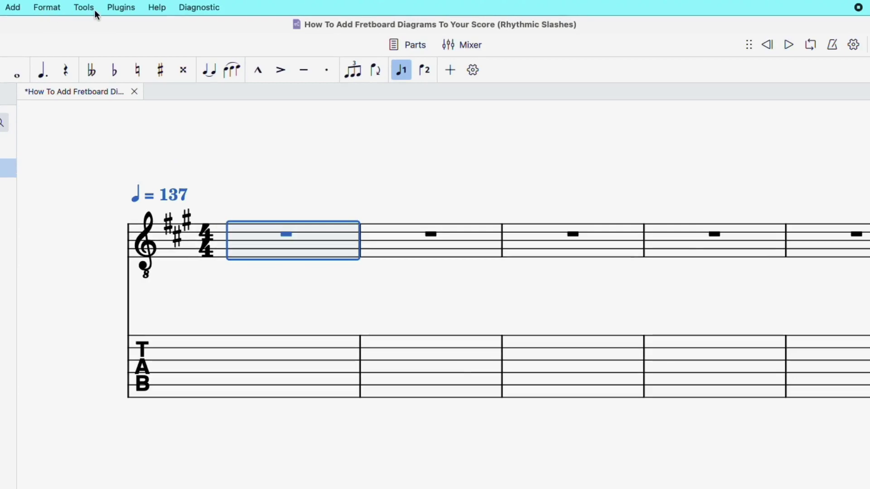
pyautogui.click(86, 8)
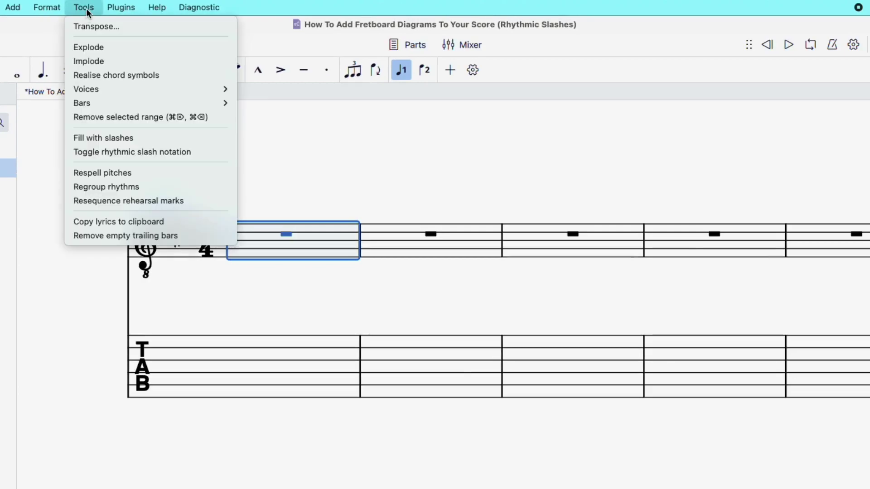
pyautogui.click(98, 138)
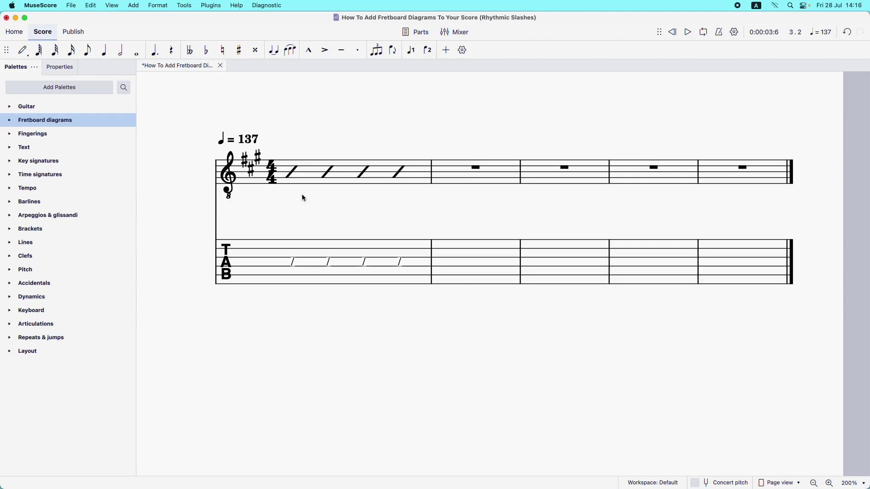
# - Add a C fretboard diagram above the first slash of bar 1
pyautogui.click(293, 175)
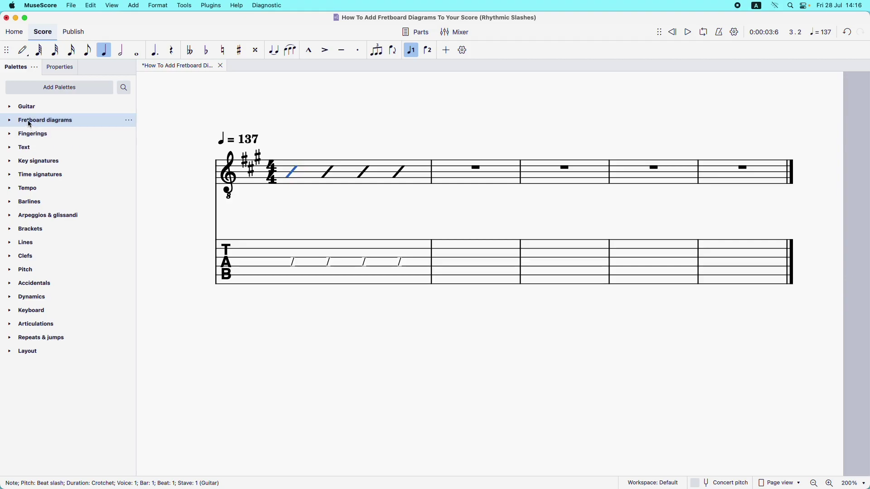
pyautogui.click(11, 121)
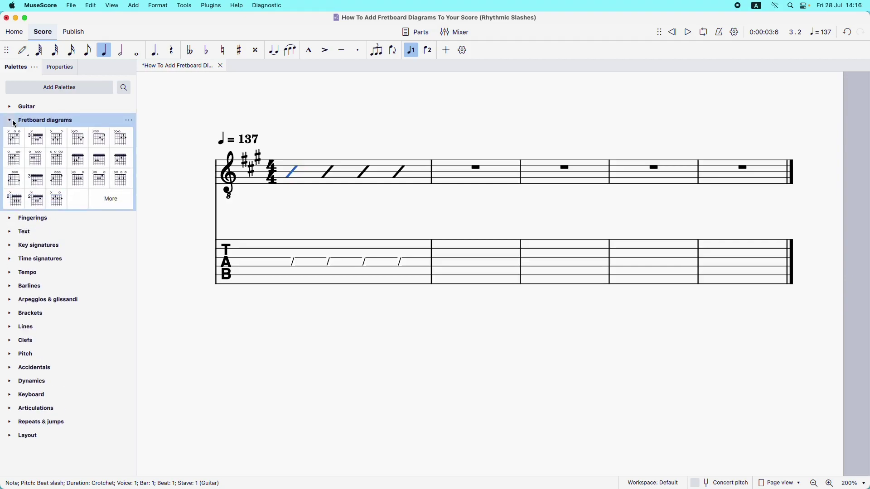
pyautogui.click(14, 143)
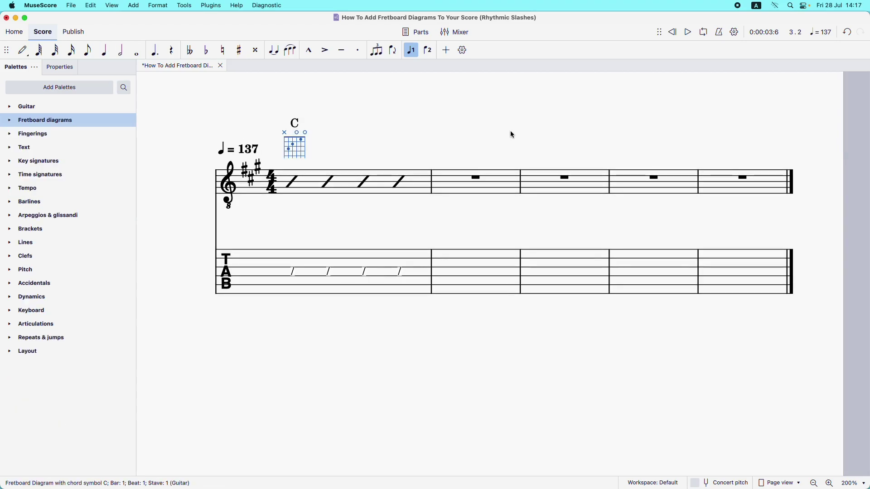
# - Return to the first score, copy the A fretboard diagram onto the first note of bar 2 and shift the copy slightly right
pyautogui.hotkey('ctrl', 'Up')
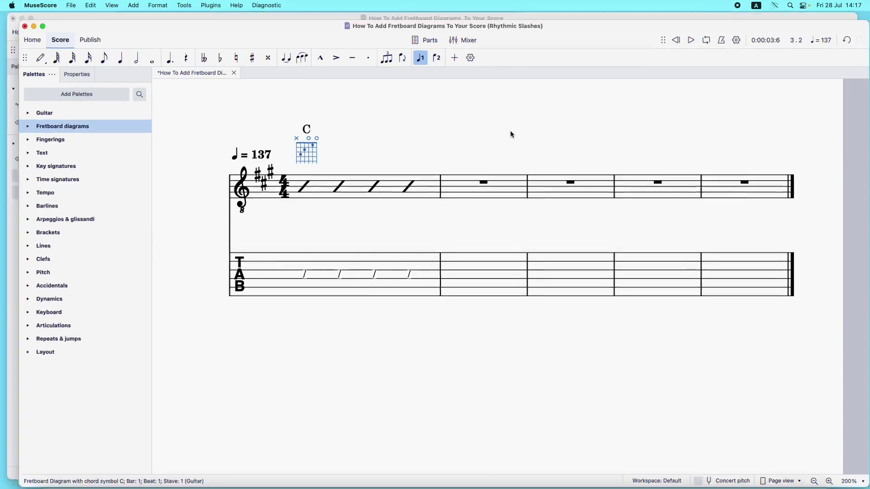
pyautogui.click(443, 142)
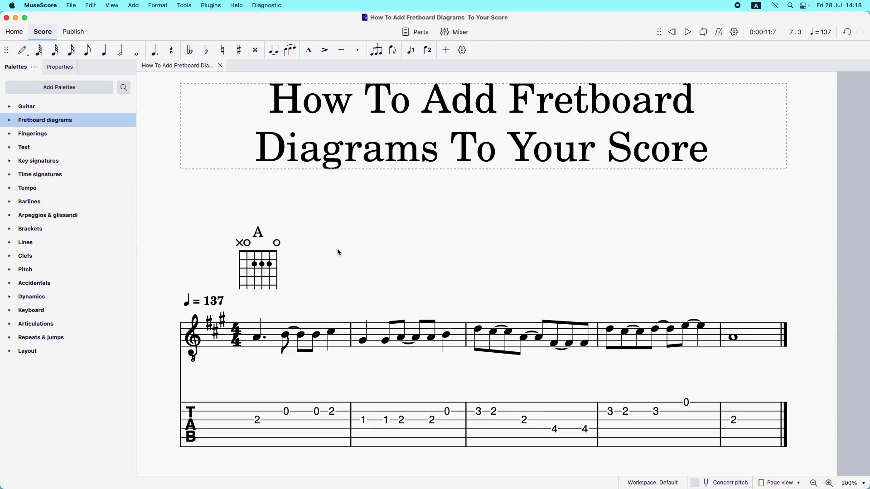
pyautogui.click(255, 270)
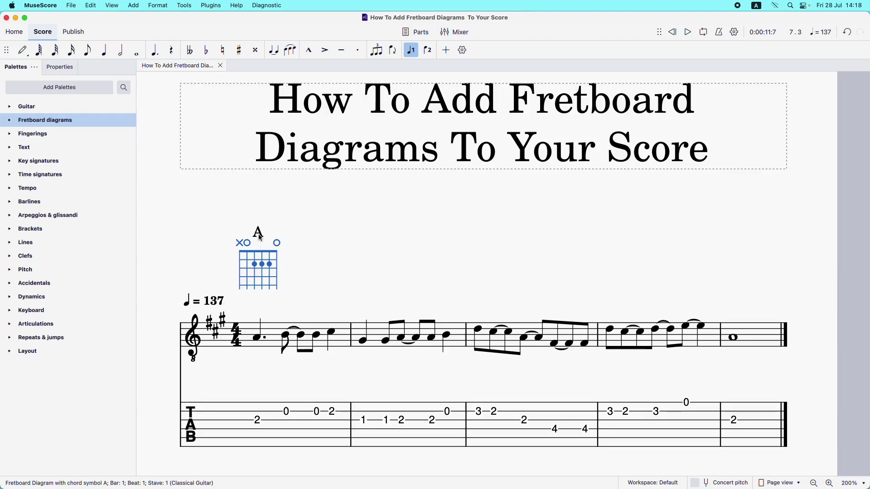
pyautogui.click(262, 265)
pyautogui.click(364, 341)
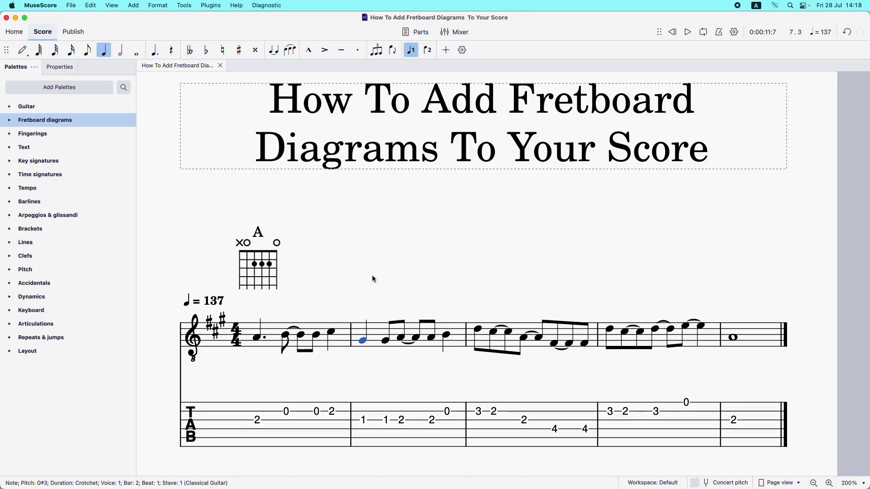
pyautogui.hotkey('ctrl', 'v')
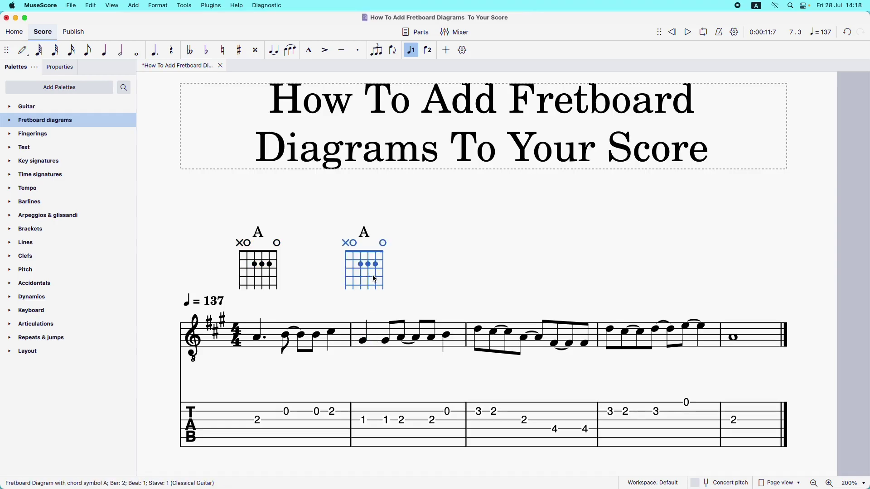
pyautogui.moveTo(367, 264); pyautogui.dragTo(375, 265)
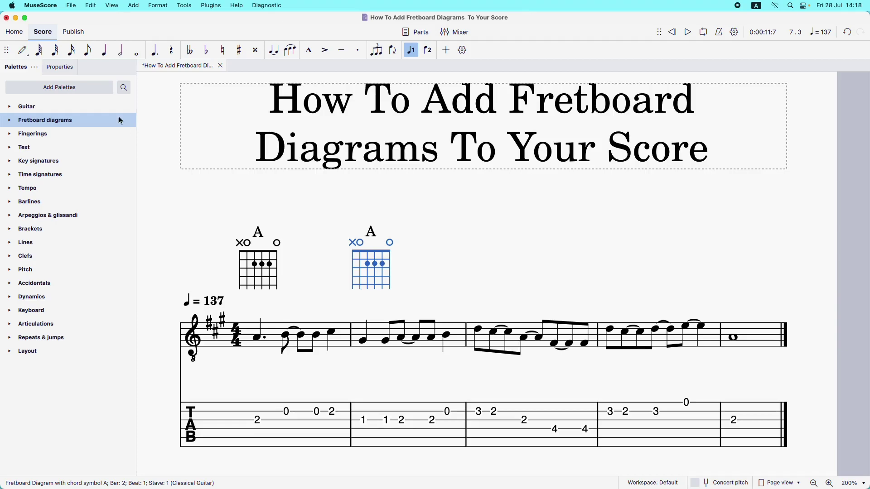
# - Reshape the bar 2 diagram to dots on A and D strings at fret 2 and G at fret 1, with the other strings open
pyautogui.click(59, 68)
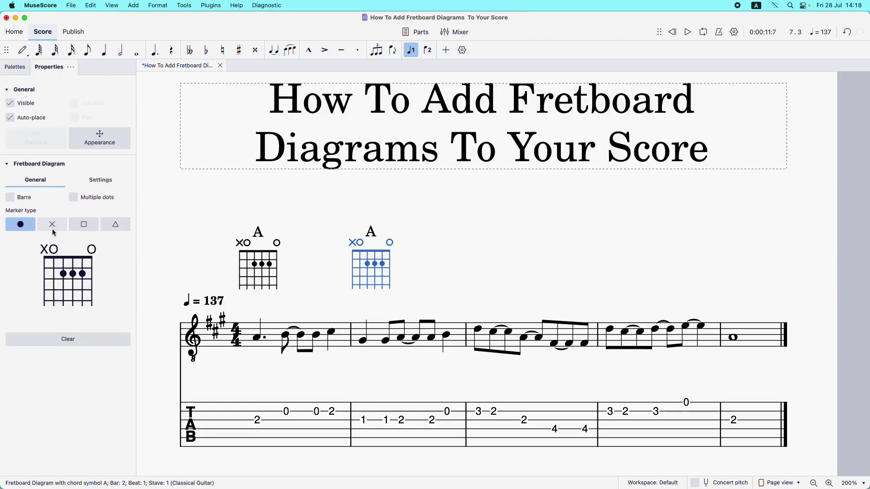
pyautogui.click(72, 263)
pyautogui.click(82, 273)
pyautogui.click(54, 274)
pyautogui.click(44, 250)
pyautogui.click(43, 250)
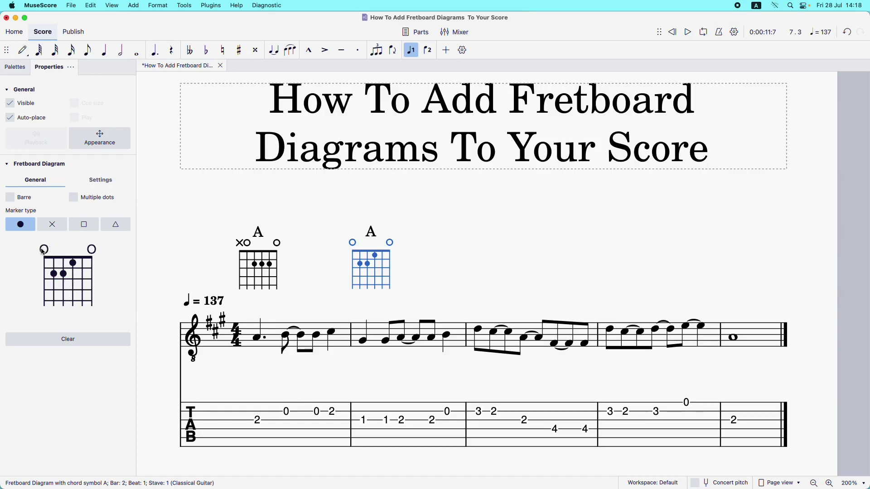
pyautogui.click(82, 250)
# - Rename the bar 2 diagram's chord symbol to E and deselect it
pyautogui.doubleClick(377, 236)
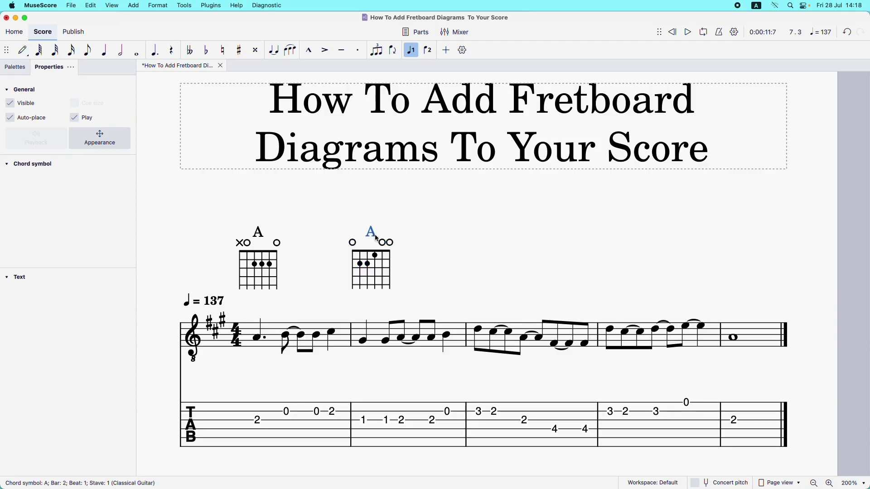
pyautogui.press('BackSpace')
pyautogui.write('E')
pyautogui.click(435, 261)
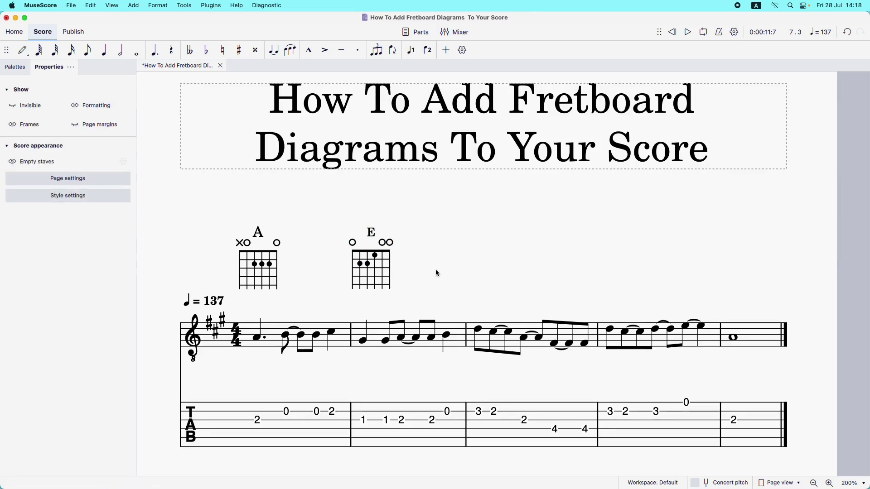
# - Play back the opening bars of the score from bar 1 and stop the playback
pyautogui.press('XF86AudioRaiseVolume')
pyautogui.click(246, 412)
pyautogui.click(215, 384)
pyautogui.press('space')
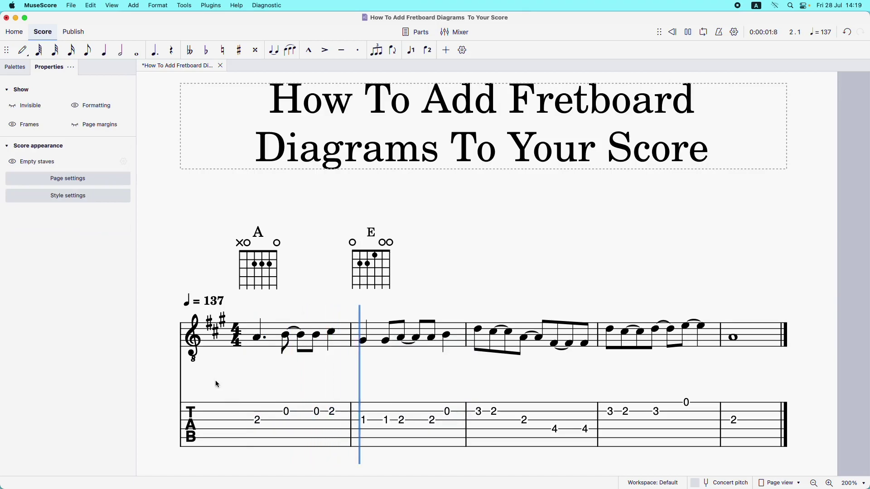
pyautogui.press('space')
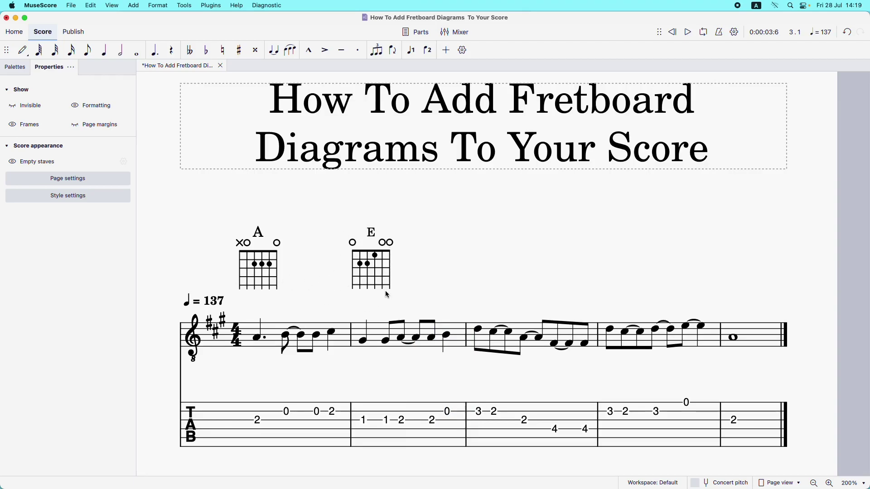
# - Paste a copy of the A fretboard diagram onto the first note of bar 3 and shift it slightly right
pyautogui.press('super+z')
pyautogui.click(481, 333)
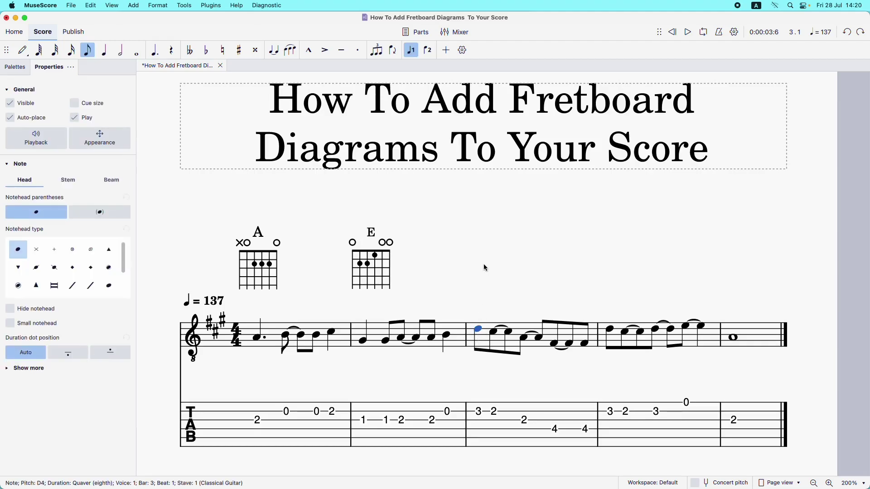
pyautogui.press('super+shift+z')
pyautogui.moveTo(488, 271); pyautogui.dragTo(500, 270)
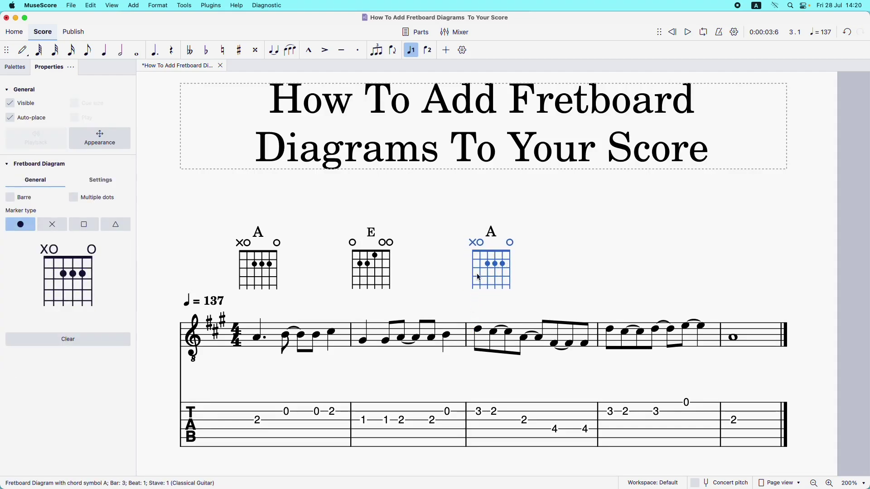
# - Reshape the bar 3 diagram with dots on A and high E strings at fret 2, B at fret 3, and D and G at fret 4
pyautogui.click(54, 274)
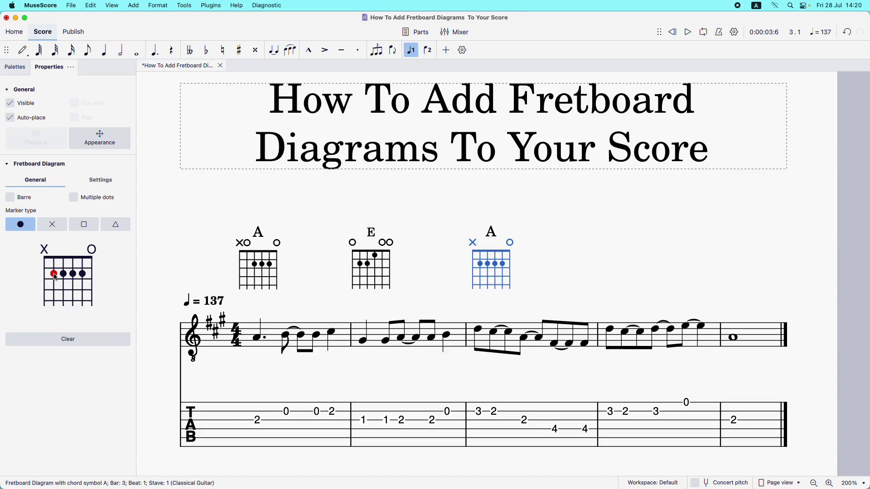
pyautogui.click(64, 274)
pyautogui.click(73, 274)
pyautogui.click(83, 274)
pyautogui.click(92, 274)
pyautogui.click(83, 285)
pyautogui.click(73, 295)
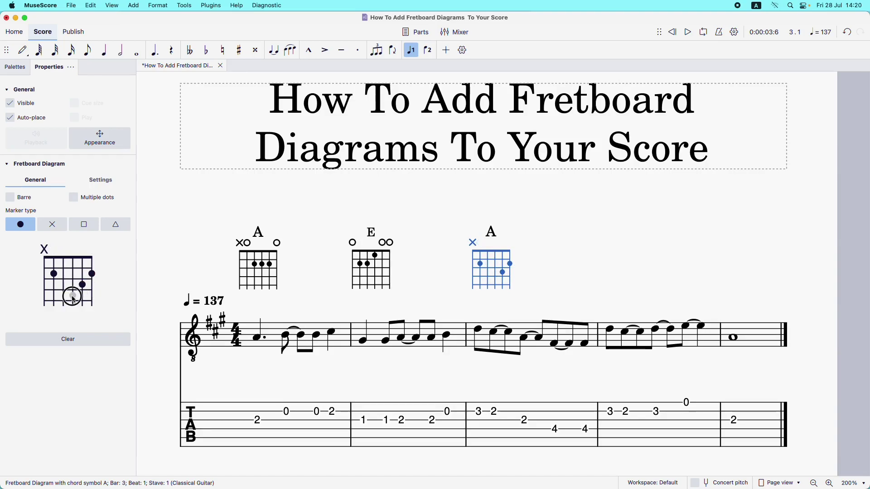
pyautogui.click(64, 296)
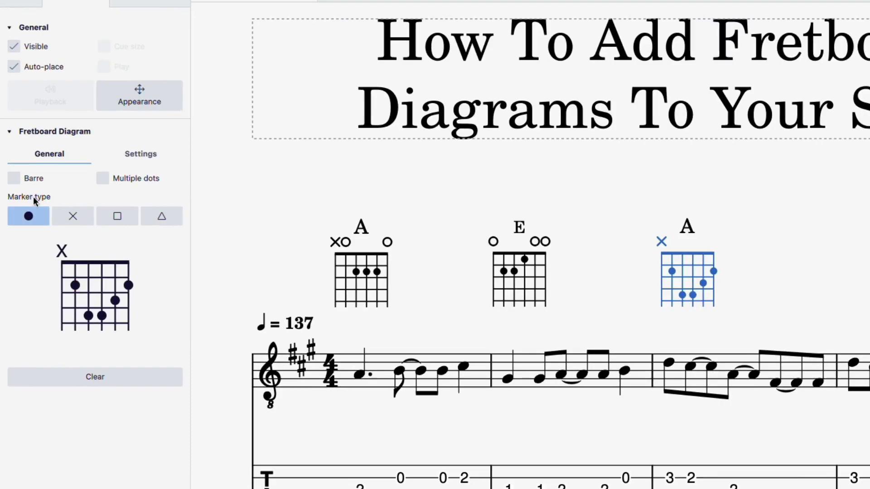
# - Enable the Barre option and add a barre at fret 2 starting from the A string of the bar 3 diagram
pyautogui.click(15, 177)
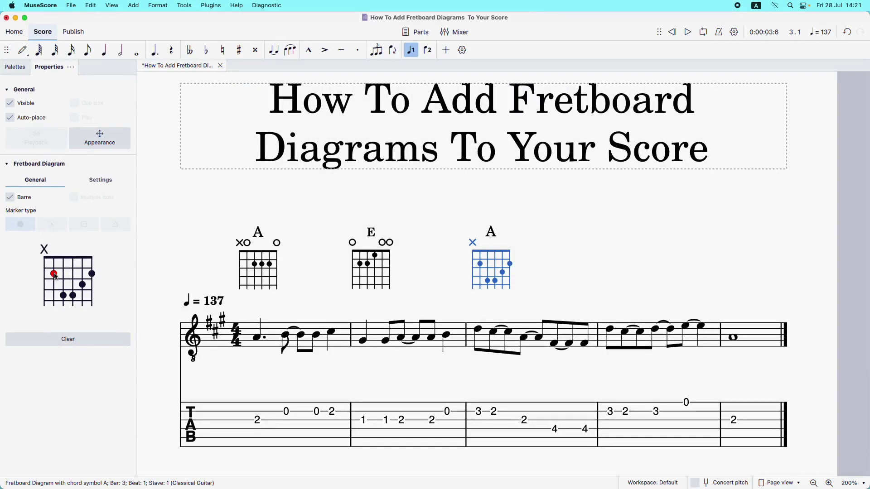
pyautogui.click(54, 274)
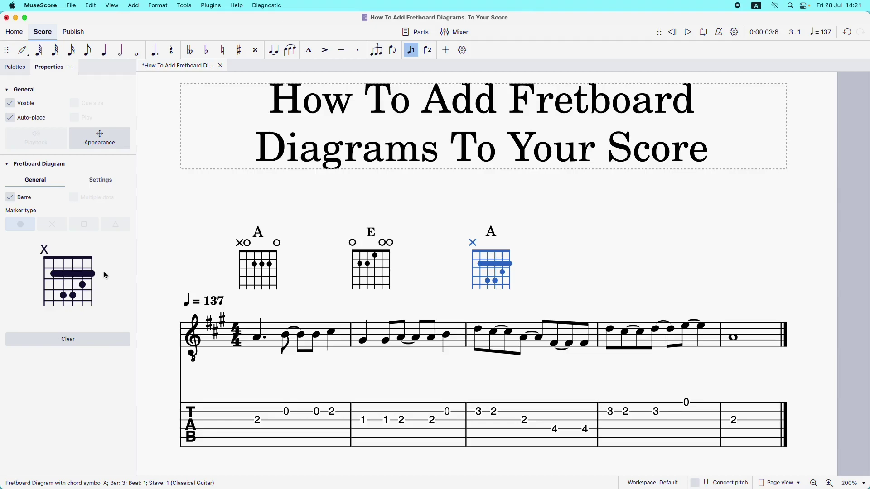
# - Try starting the fret 2 barre from the low E string and from the G string instead
pyautogui.click(44, 276)
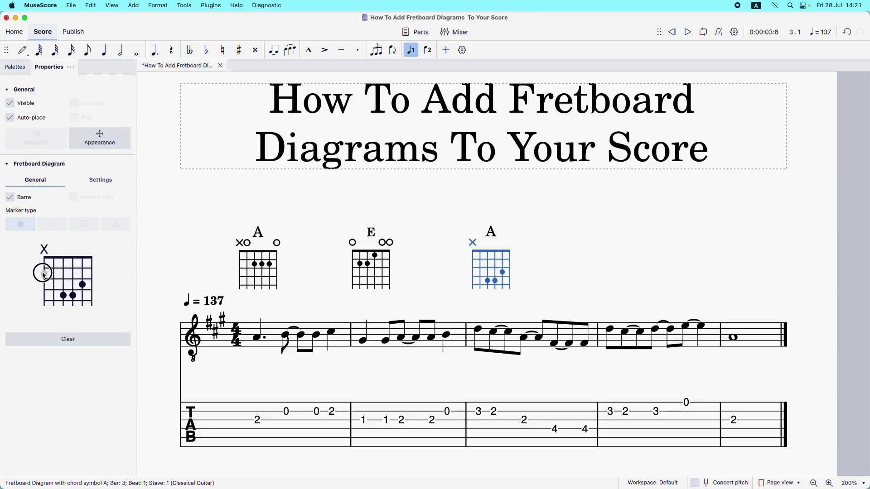
pyautogui.click(44, 275)
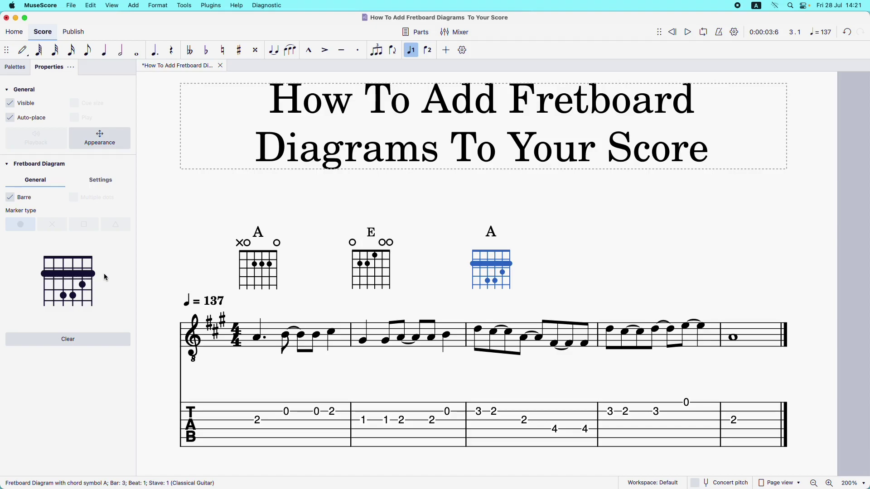
pyautogui.click(73, 274)
pyautogui.click(72, 274)
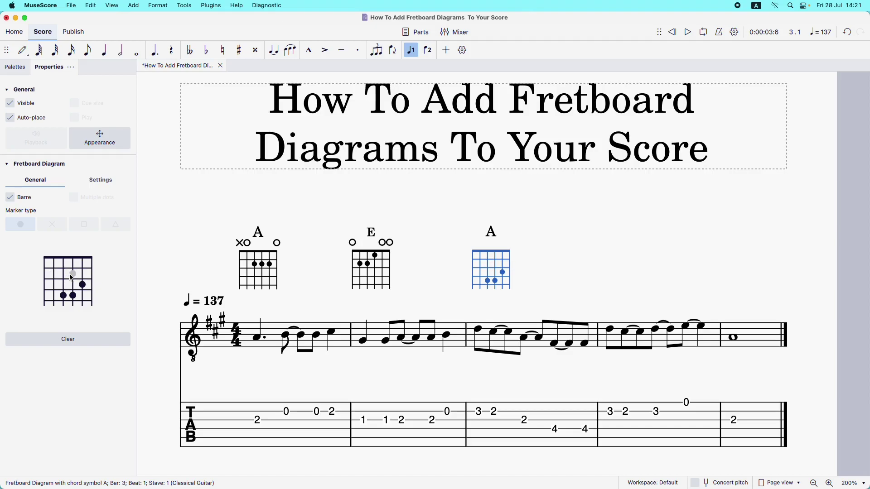
pyautogui.click(73, 275)
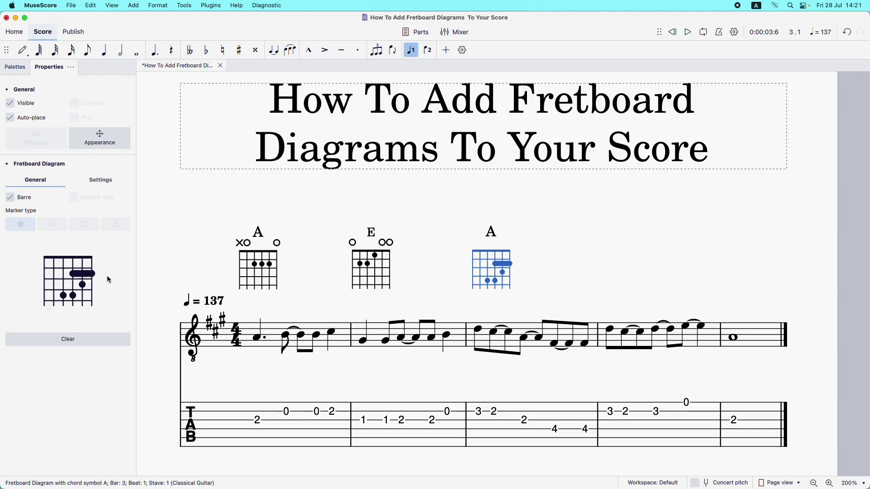
# - Replace the barre with one at fret 2 starting from the A string and turn off the Barre option
pyautogui.click(73, 274)
pyautogui.click(55, 274)
pyautogui.click(10, 198)
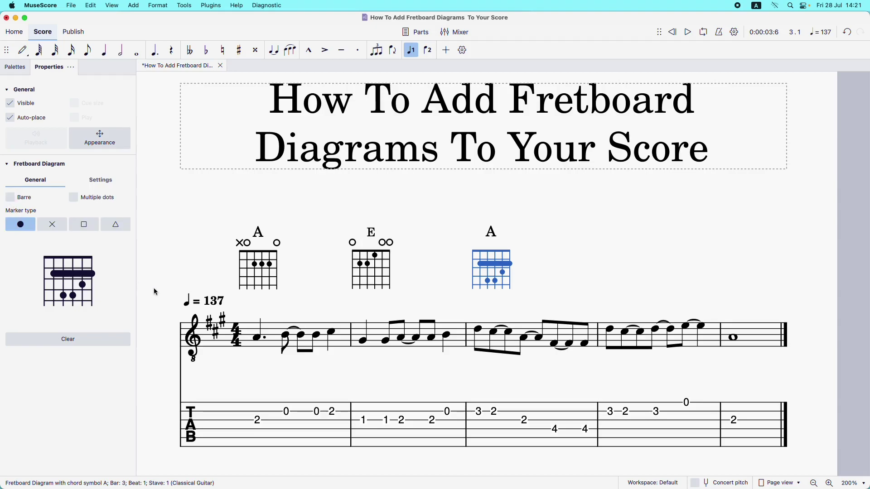
# - Change the chord symbol above the bar 3 fretboard diagram to Bm
pyautogui.doubleClick(494, 239)
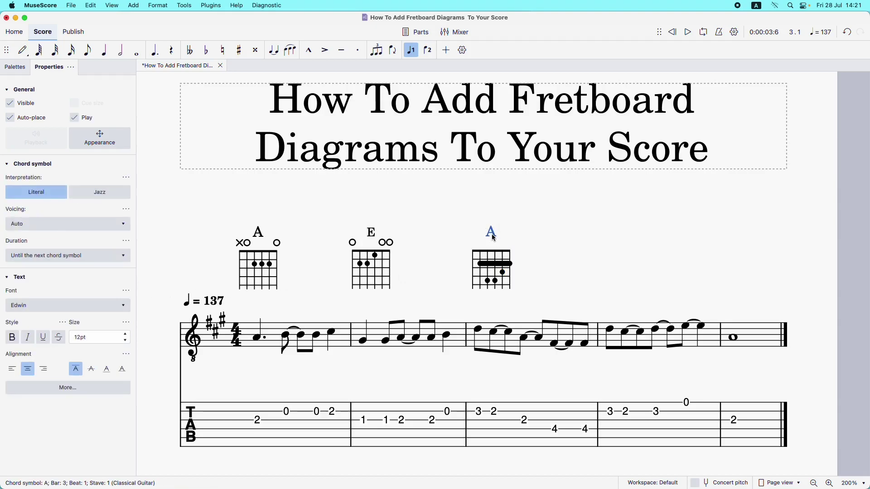
pyautogui.press('BackSpace')
pyautogui.write('Bm')
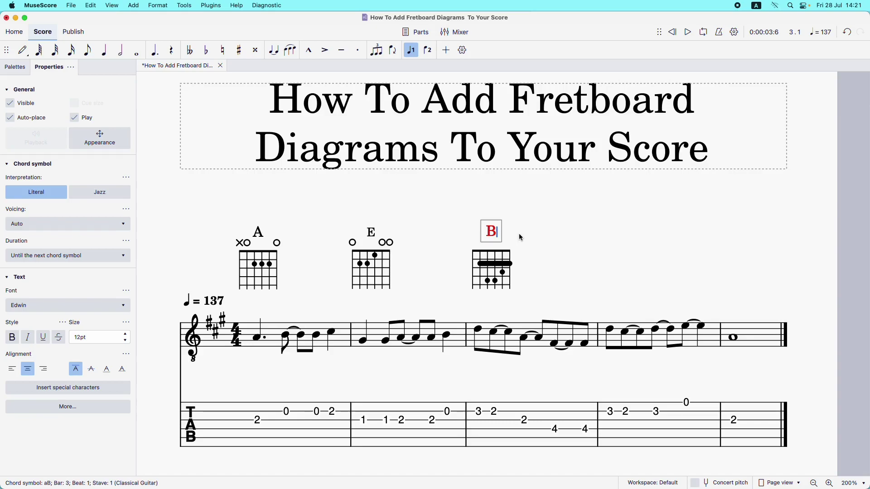
pyautogui.click(591, 251)
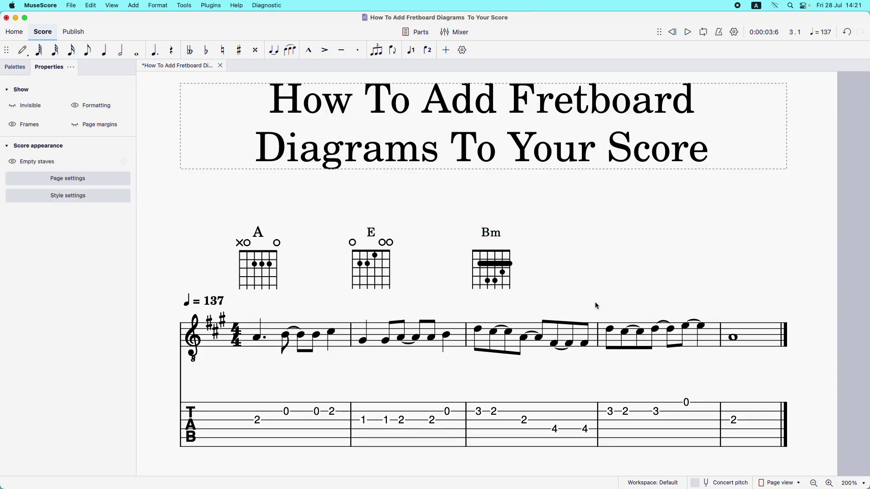
# - Paste the copied A fretboard diagram at the first note of bar 4 and shift it slightly to the right
pyautogui.click(612, 331)
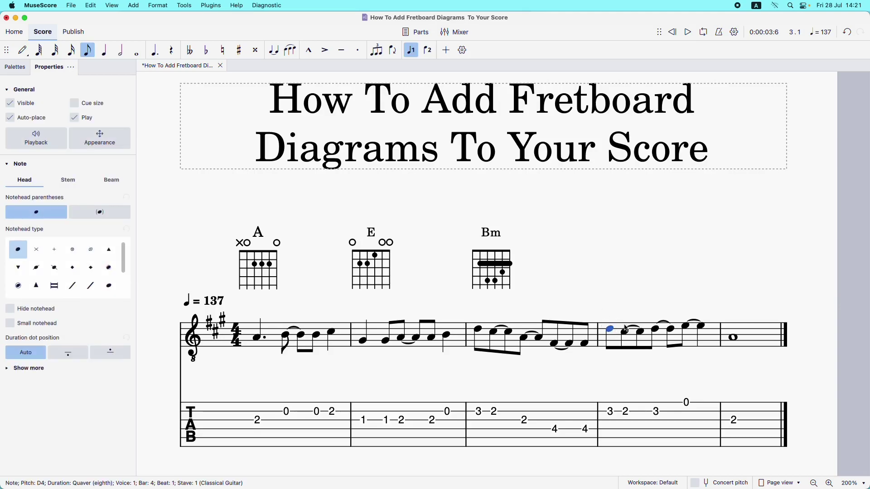
pyautogui.hotkey('shift', 'f')
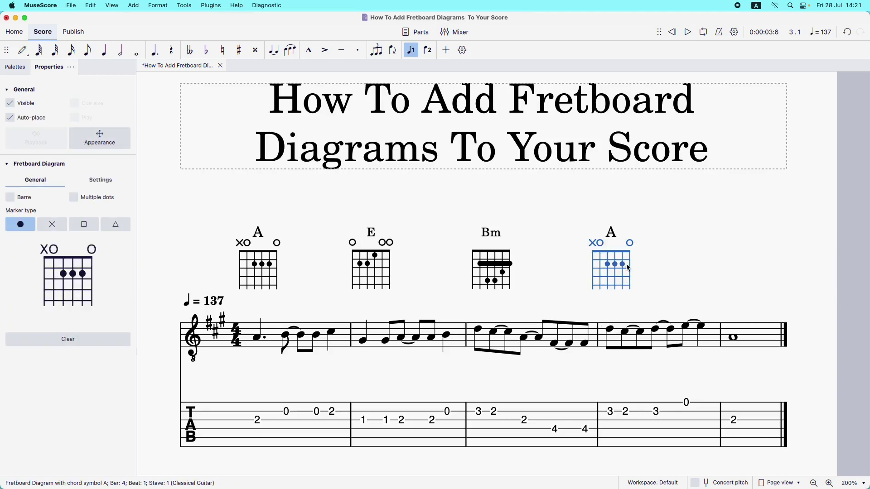
pyautogui.moveTo(614, 271); pyautogui.dragTo(629, 275)
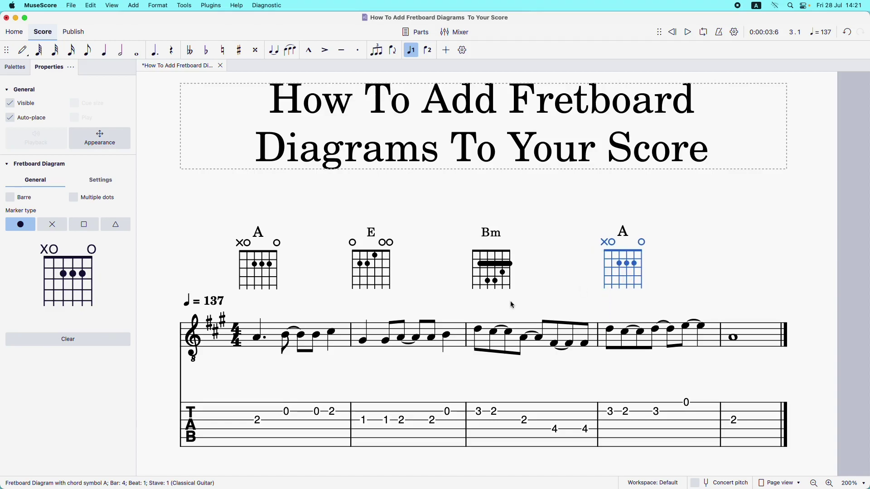
# - Reshape the bar 4 diagram with G and high E at fret 2, B at fret 3, D open and A muted
pyautogui.click(92, 273)
pyautogui.click(82, 284)
pyautogui.click(64, 274)
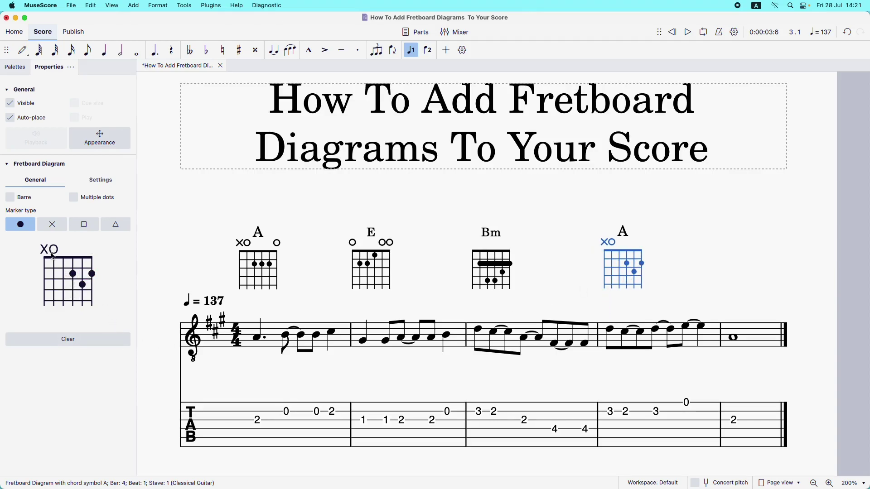
pyautogui.click(53, 254)
pyautogui.click(63, 253)
# - Change the chord symbol above the bar 4 fretboard diagram to D
pyautogui.click(628, 234)
pyautogui.press('BackSpace')
pyautogui.write('D')
pyautogui.click(681, 233)
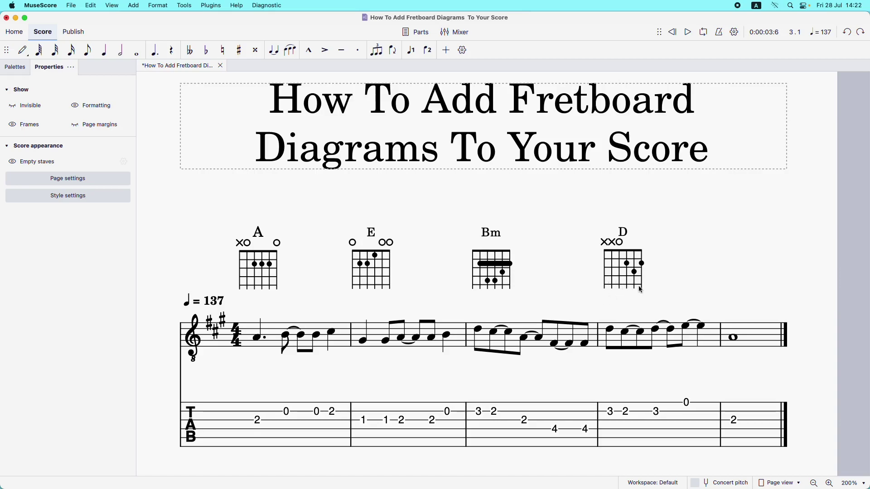
# - Paste the copied A fretboard diagram at the whole note in bar 5 and shift it slightly to the right
pyautogui.click(734, 337)
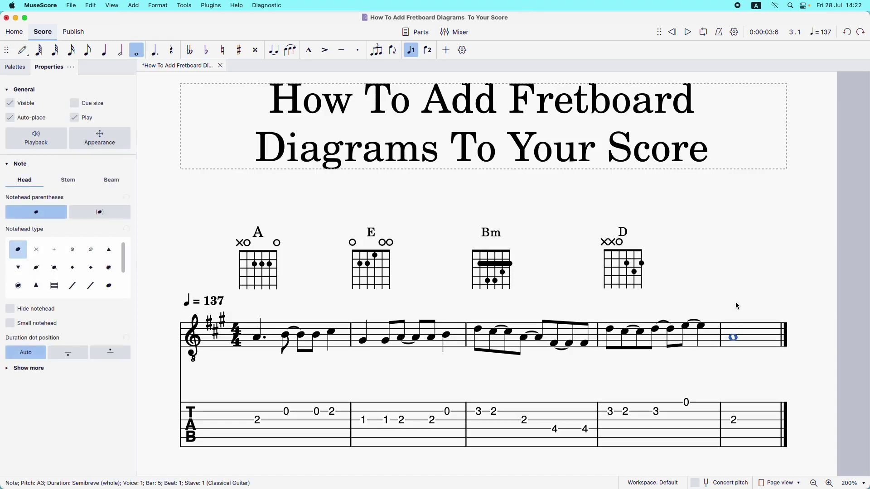
pyautogui.press('super+v')
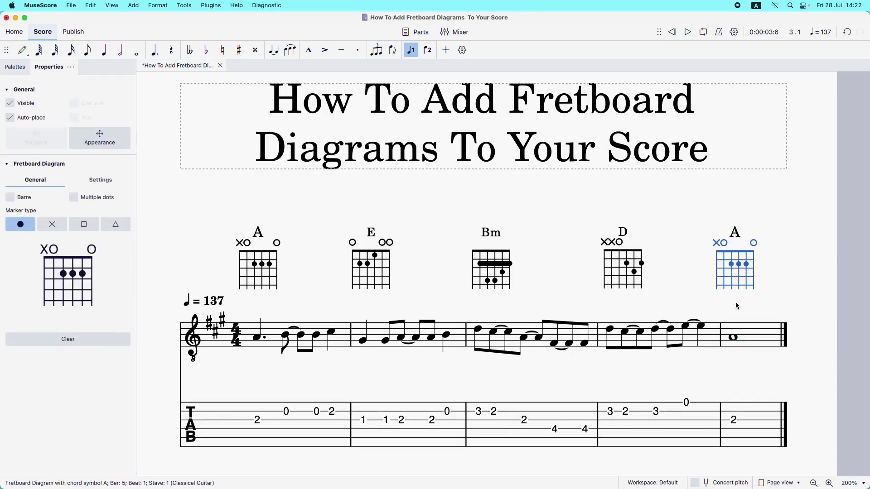
pyautogui.moveTo(731, 264); pyautogui.dragTo(741, 267)
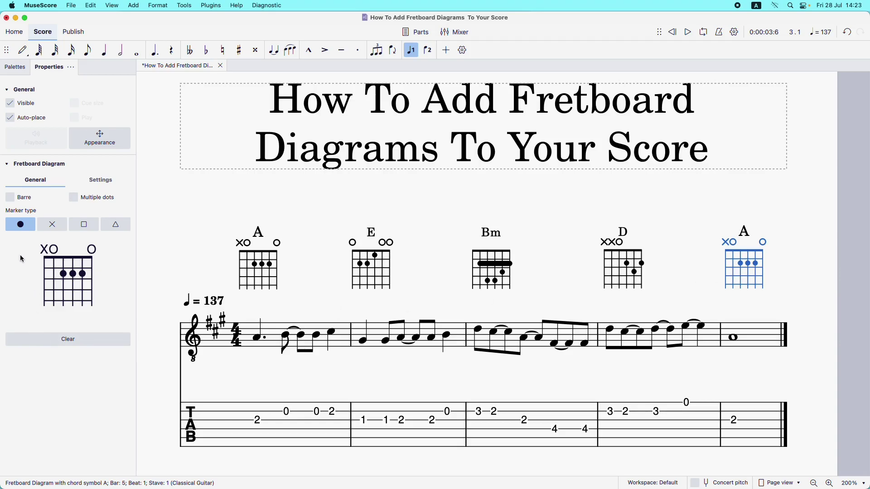
# - Add a barre across all strings at the first fret row of the bar 5 diagram, and turn off the Barre option
pyautogui.click(10, 198)
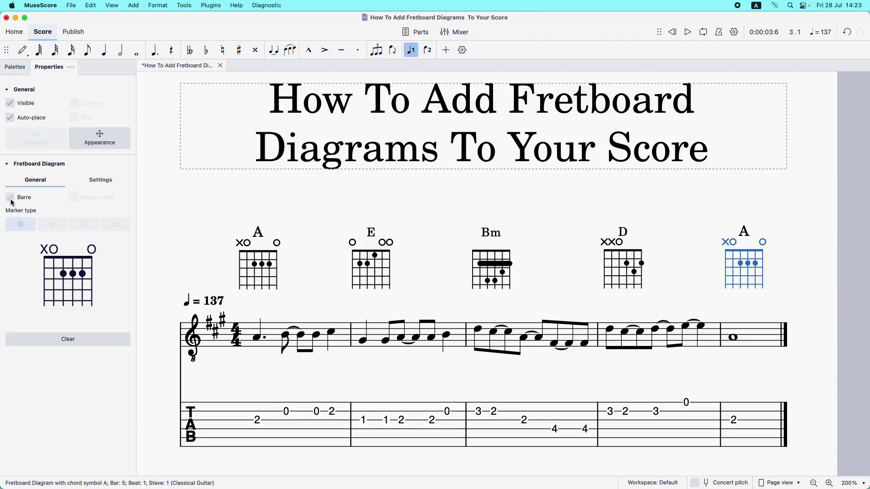
pyautogui.click(44, 262)
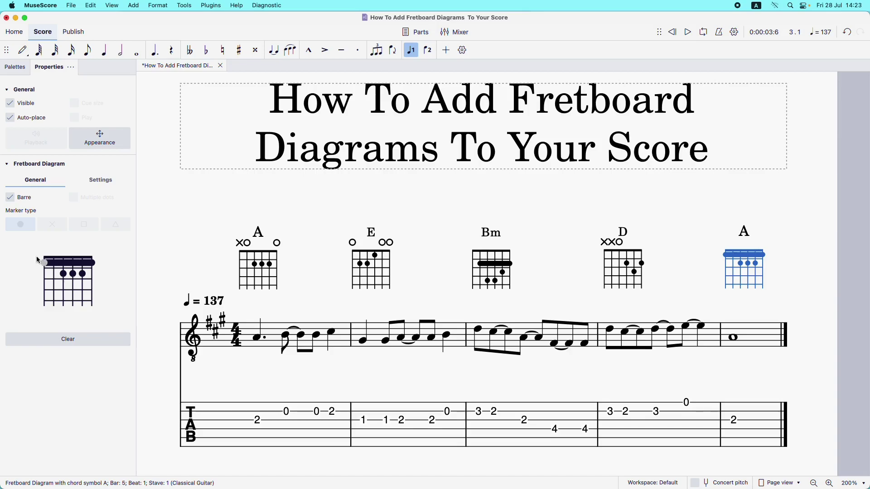
pyautogui.click(11, 199)
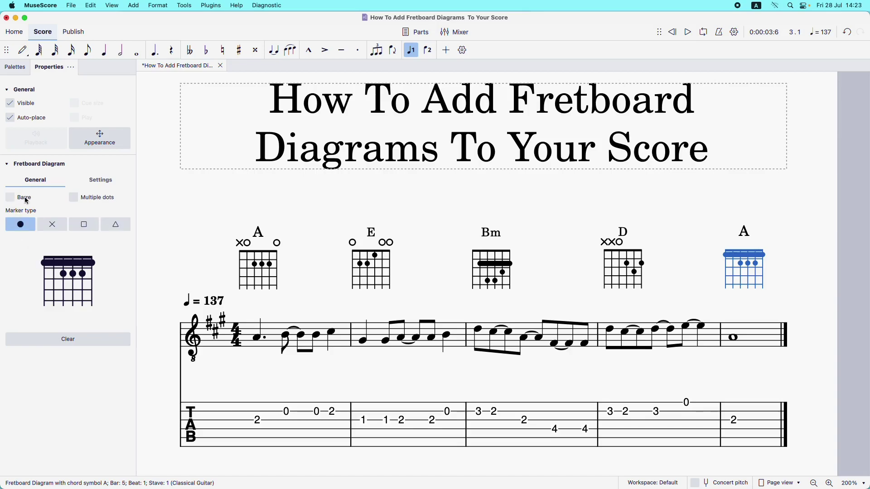
# - Rearrange the bar 5 diagram's dots, keeping G on the second fret row and placing A and D on the third
pyautogui.click(82, 275)
pyautogui.click(63, 273)
pyautogui.click(63, 285)
pyautogui.click(53, 285)
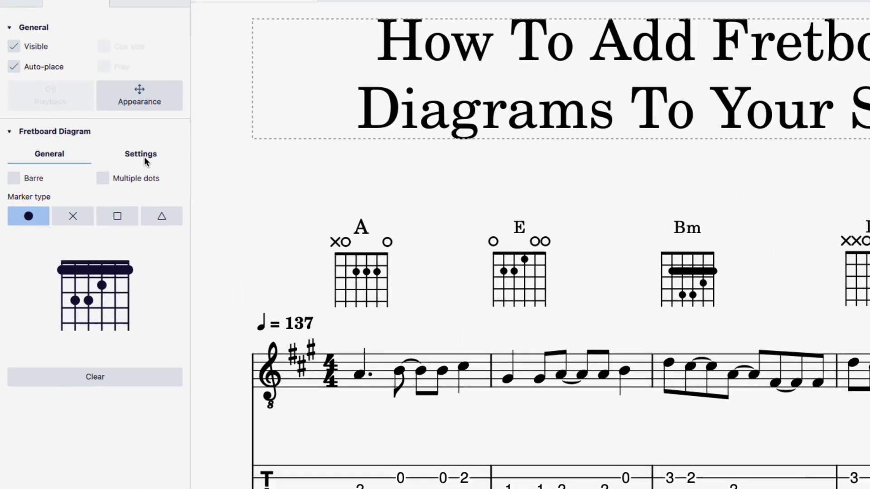
# - Set the bar 5 fretboard diagram's fret number to 5 and deselect it
pyautogui.click(101, 181)
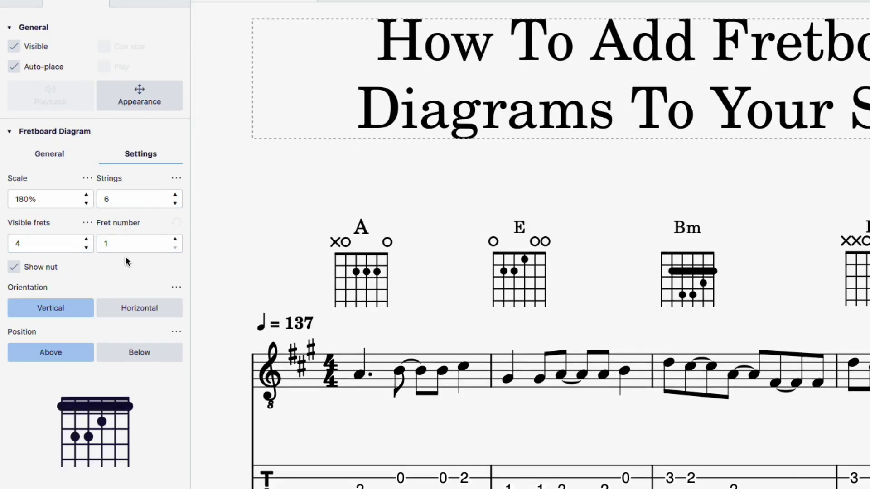
pyautogui.click(175, 240)
pyautogui.click(175, 240)
pyautogui.click(175, 240)
pyautogui.click(175, 240)
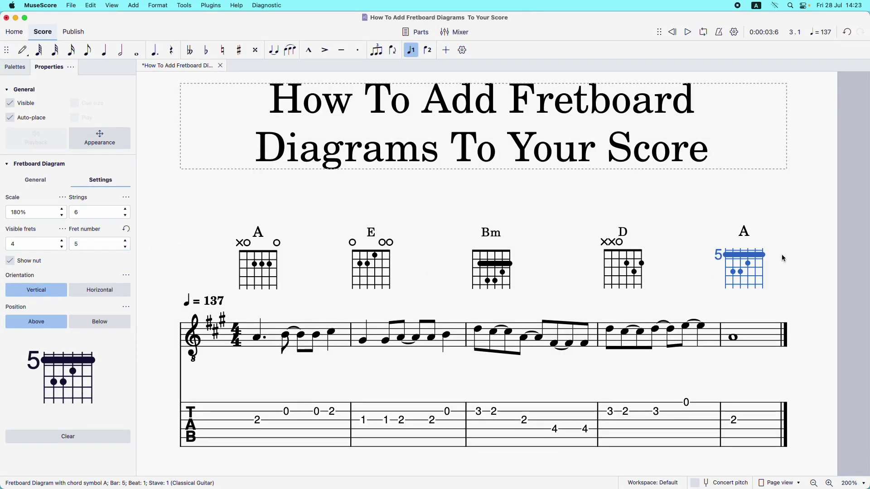
pyautogui.click(783, 277)
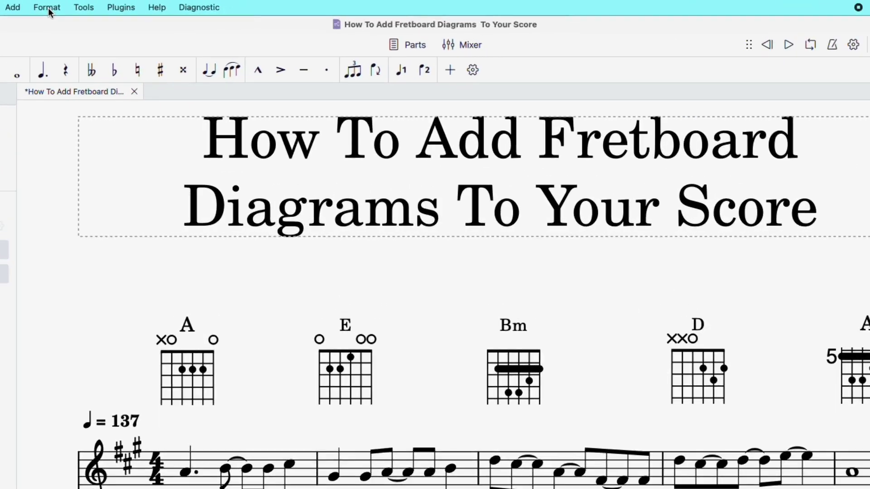
# - Set the score's fretboard diagram style to show fret numbers on the right with a 130% font size
pyautogui.click(156, 6)
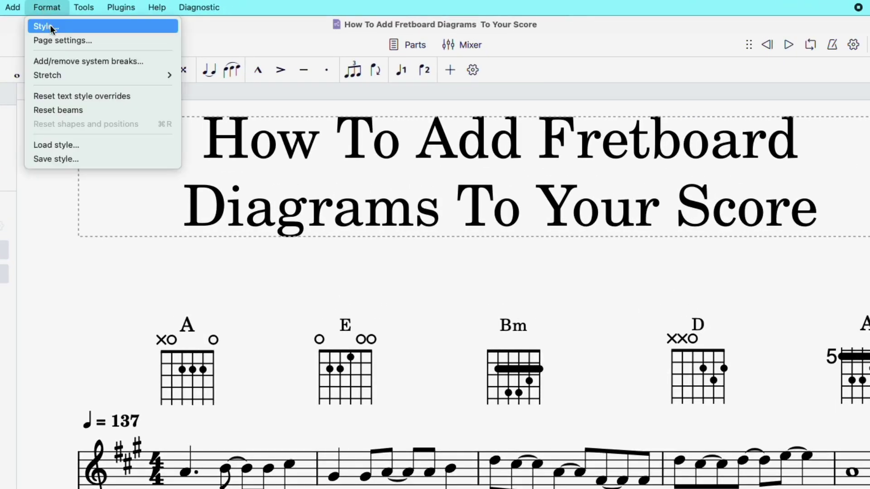
pyautogui.click(50, 26)
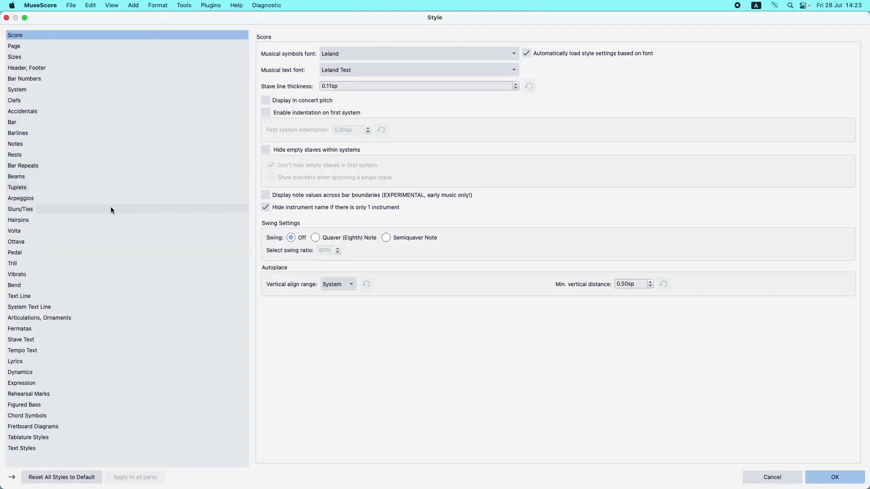
pyautogui.click(36, 428)
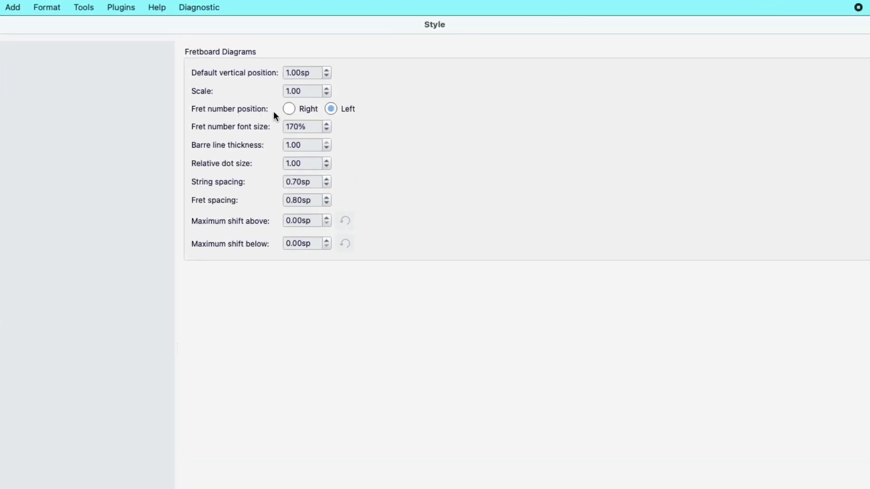
pyautogui.click(289, 110)
pyautogui.press('BackSpace')
pyautogui.press('BackSpace')
pyautogui.write('30')
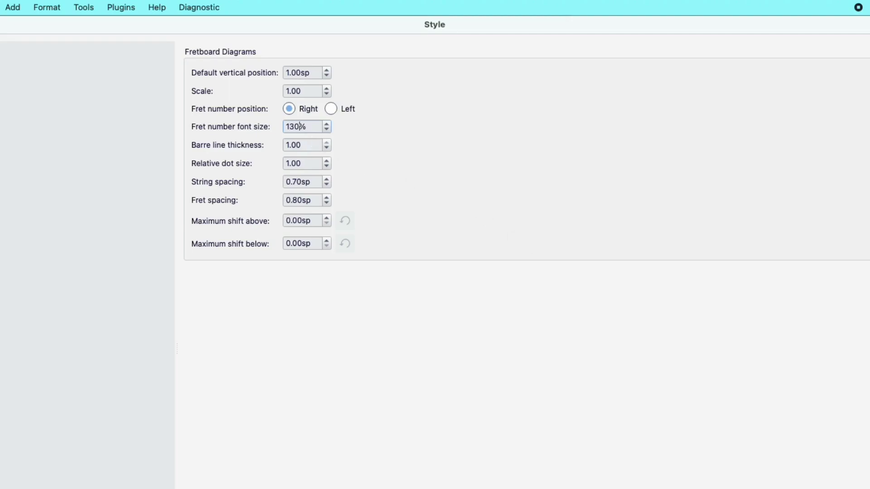
pyautogui.press('Return')
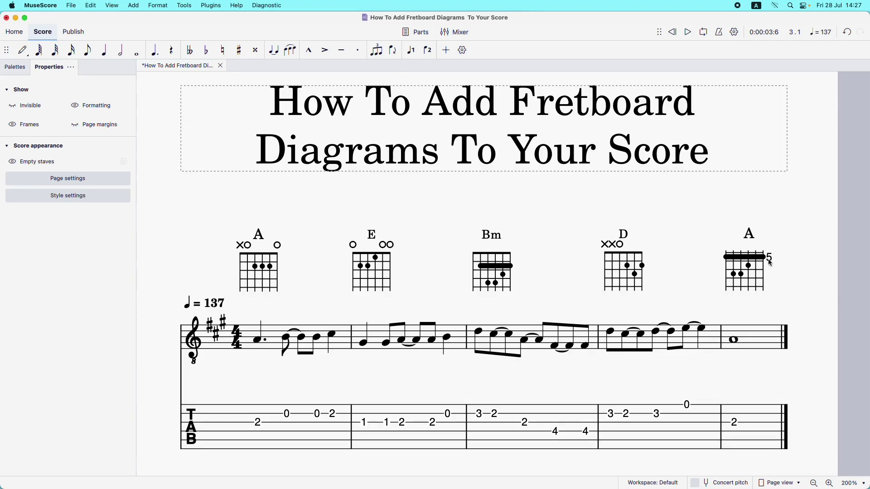
# - Set the horizontal offset of the A chord symbol in bar 5 to -1 to realign it over its diagram
pyautogui.click(751, 237)
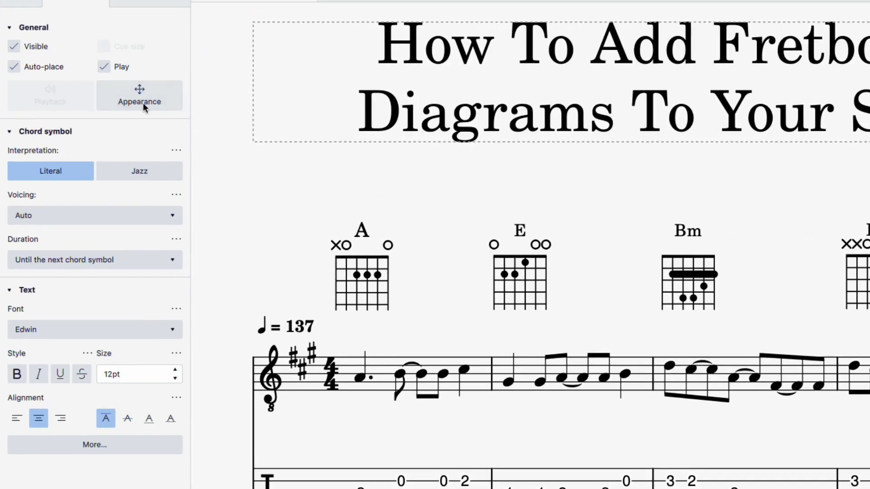
pyautogui.click(101, 144)
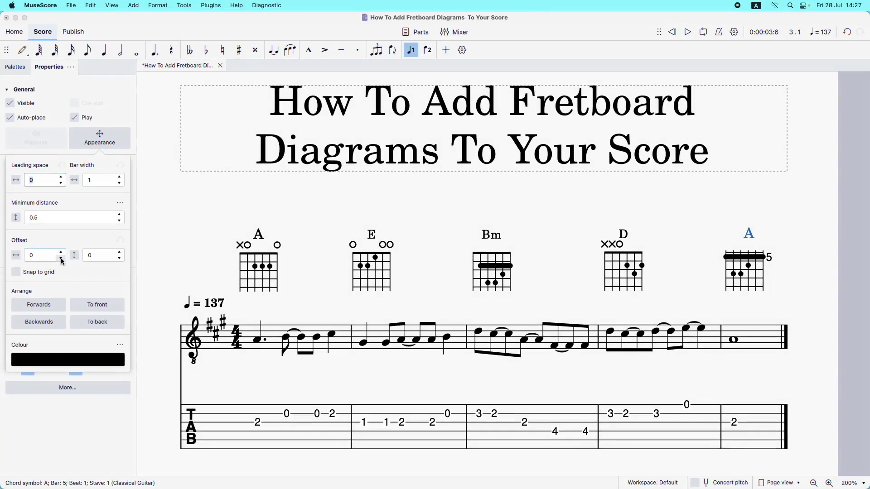
pyautogui.click(61, 259)
pyautogui.click(61, 260)
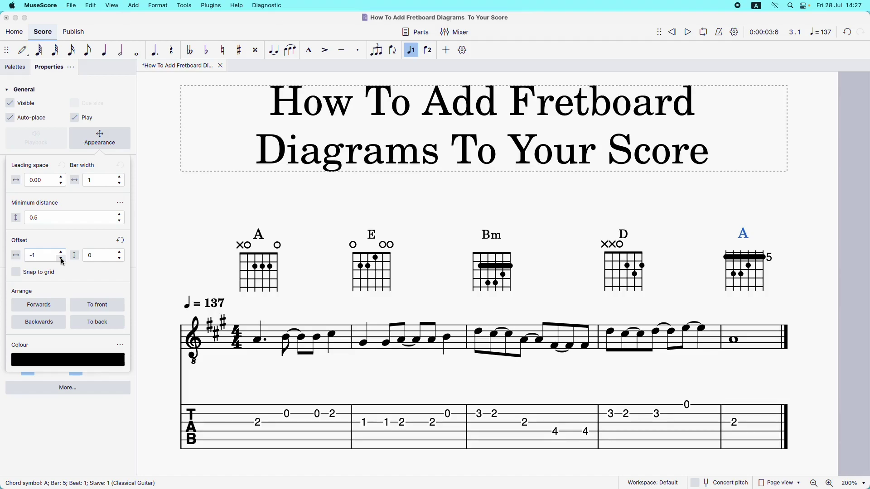
pyautogui.click(188, 255)
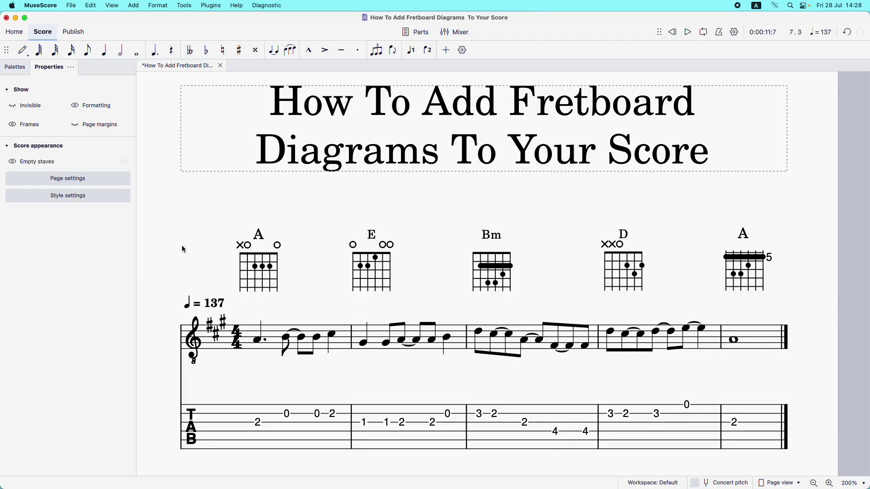
# - Play back the score from the beginning
pyautogui.press('space')
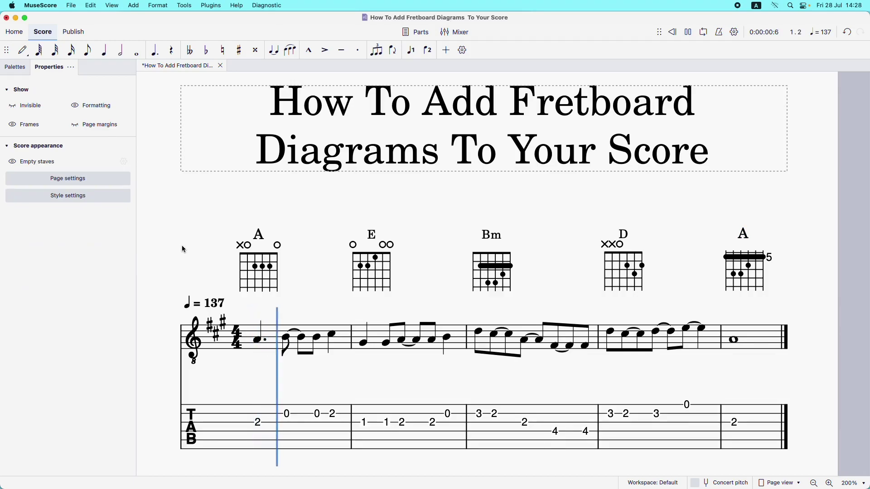